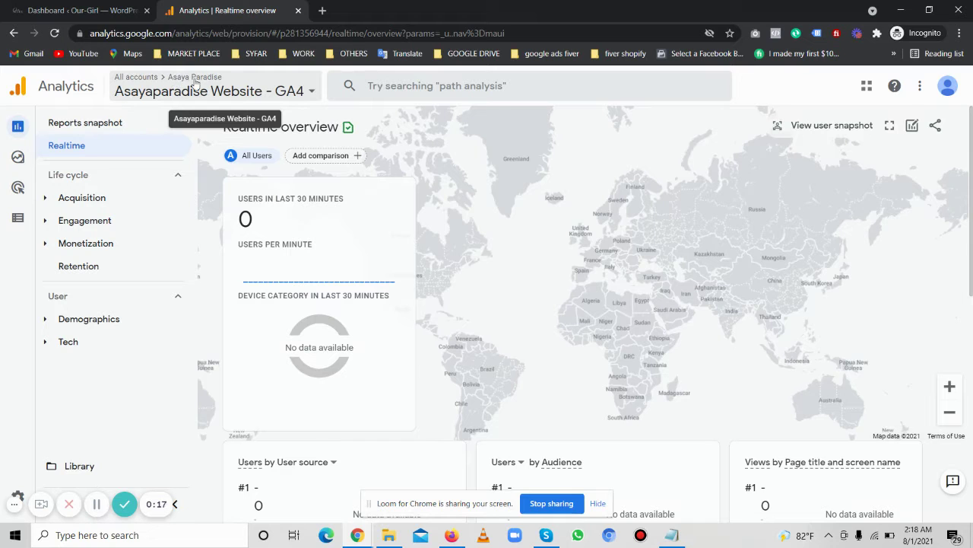
- Switch from the GA4 property to the All Web Site Data view of the Asayaparadise Website property and look over its home page
{"action": "left_click", "coordinate": [312, 93]}
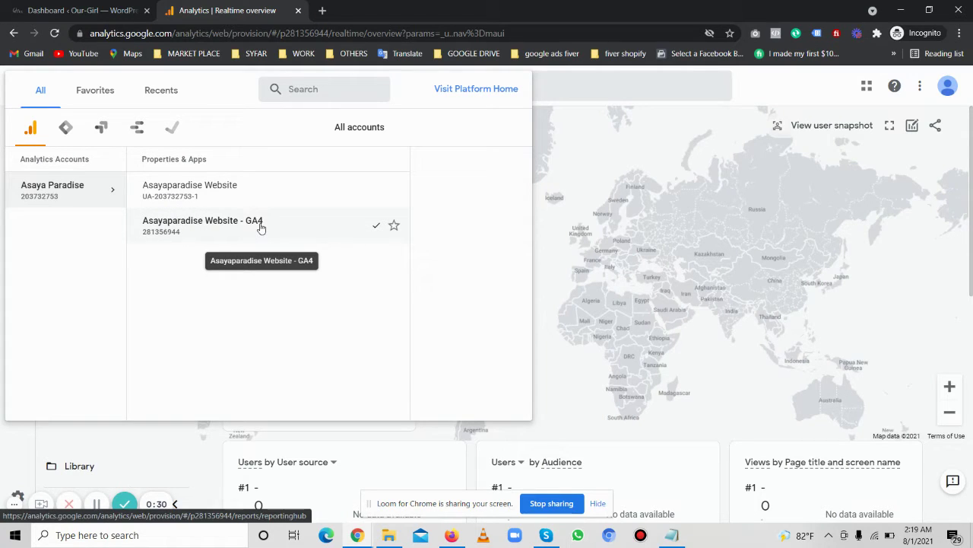
{"action": "left_click", "coordinate": [178, 193]}
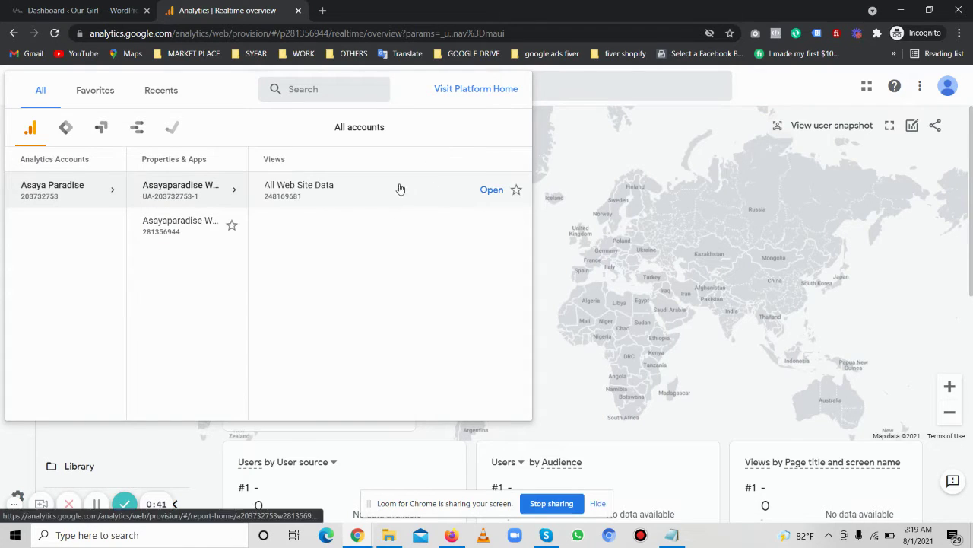
{"action": "mouse_move", "coordinate": [434, 194]}
{"action": "left_click", "coordinate": [492, 190]}
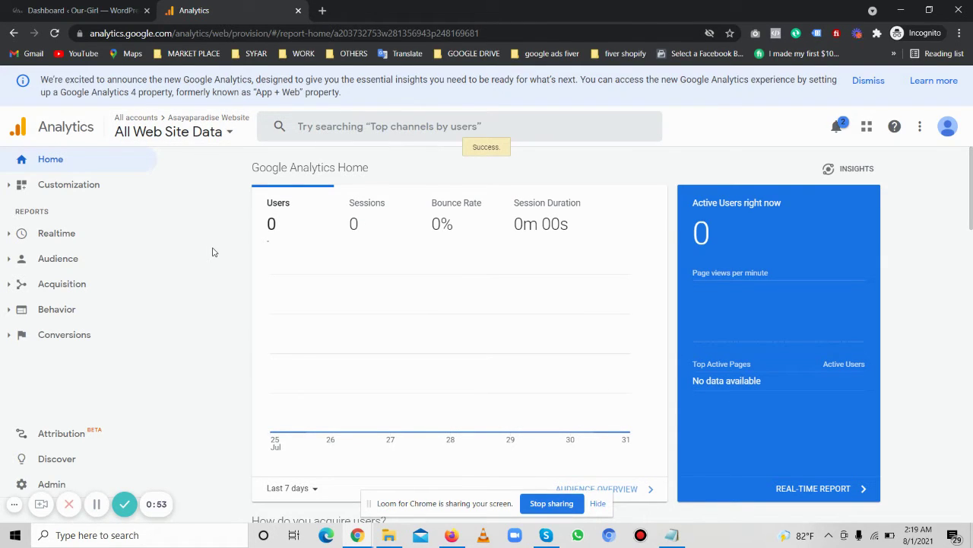
{"action": "scroll", "coordinate": [370, 287], "scroll_direction": "down", "scroll_amount": 5}
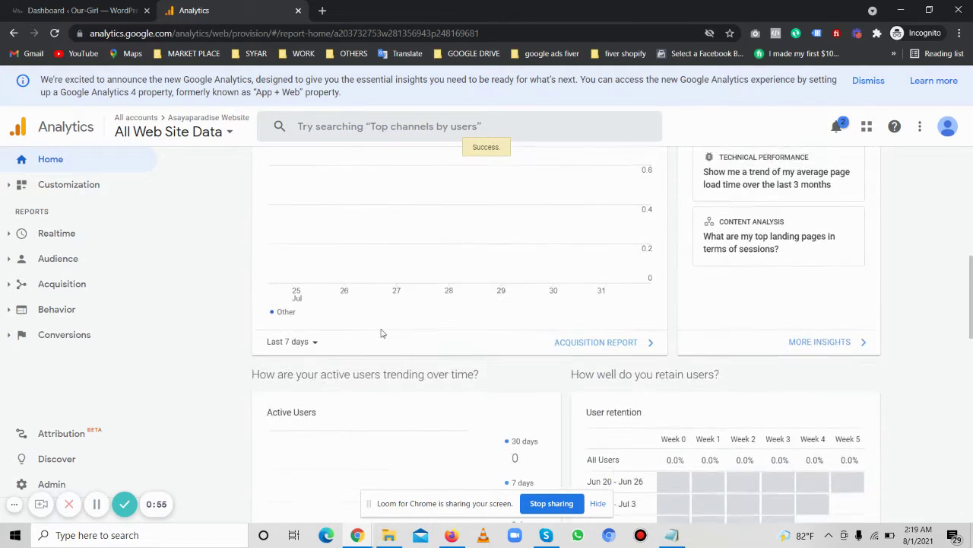
{"action": "scroll", "coordinate": [382, 335], "scroll_direction": "up", "scroll_amount": 5}
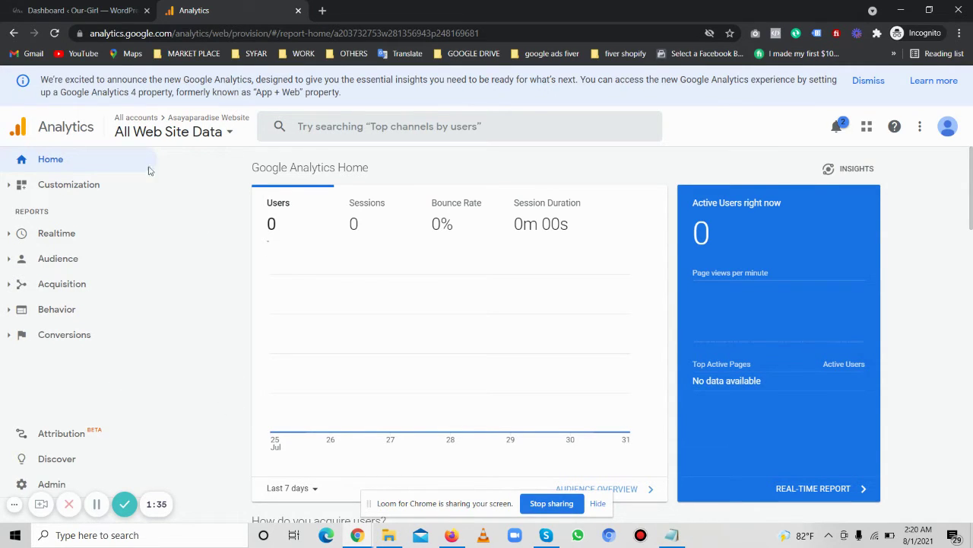
- Open the Tracking Code page under the Asayaparadise Website property's tracking info in the Admin settings
{"action": "left_click", "coordinate": [53, 485]}
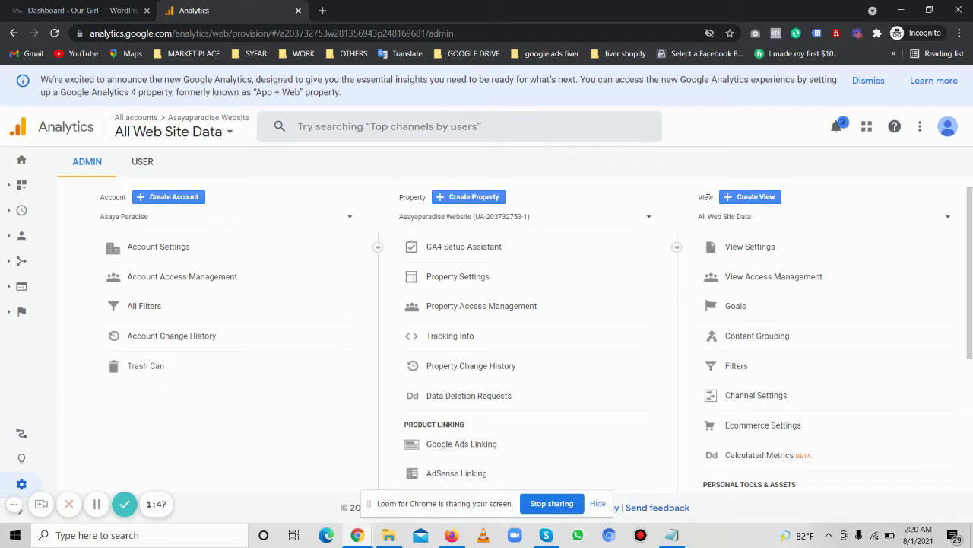
{"action": "double_click", "coordinate": [706, 197]}
{"action": "left_click", "coordinate": [445, 339]}
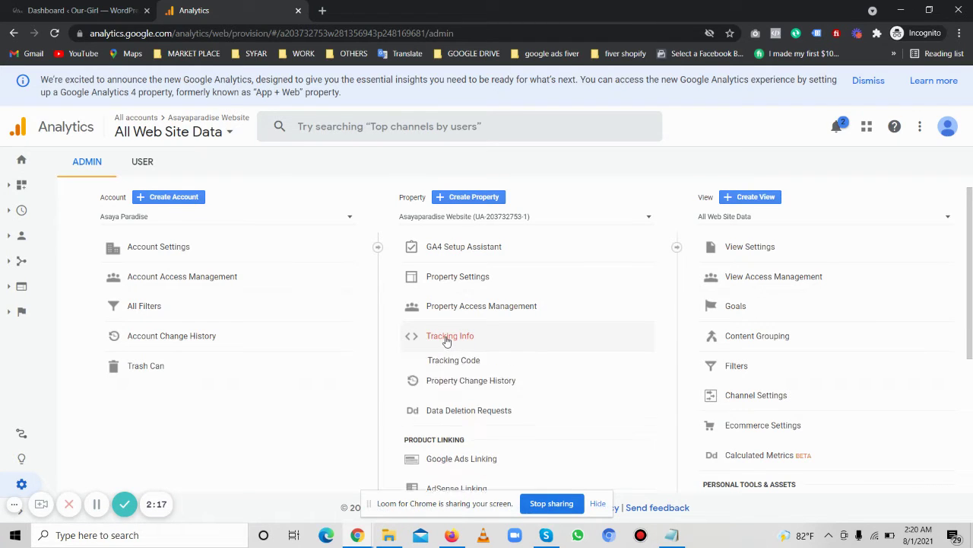
{"action": "scroll", "coordinate": [524, 253], "scroll_direction": "down", "scroll_amount": 1}
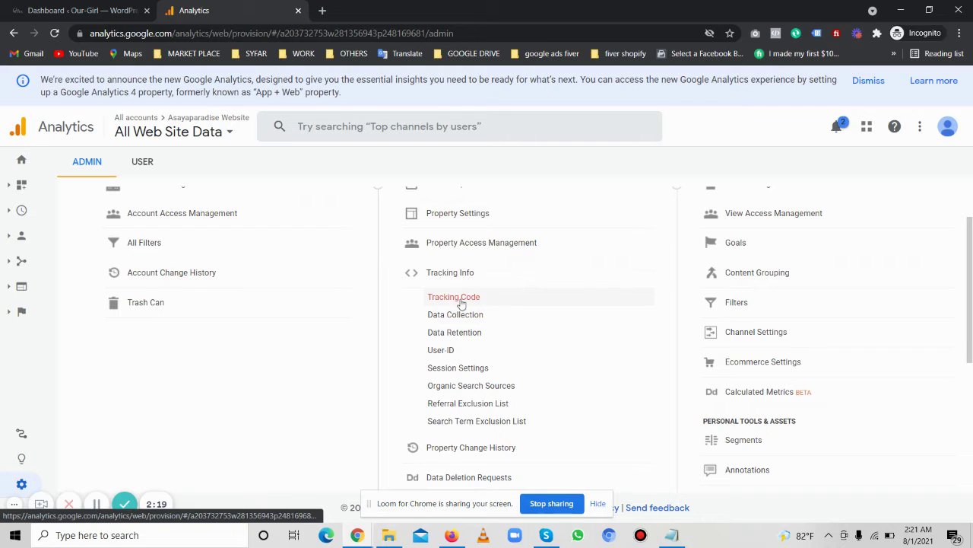
{"action": "left_click", "coordinate": [451, 299]}
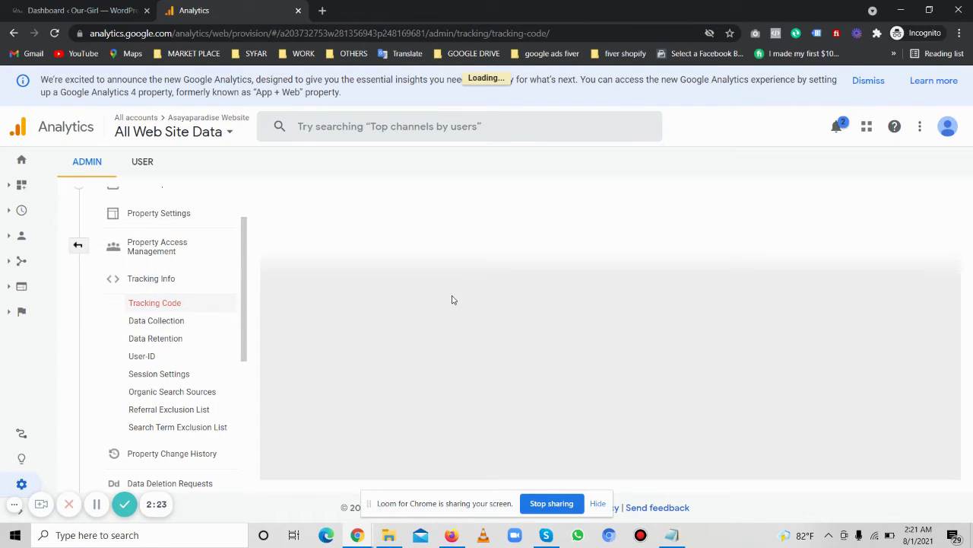
- Copy the complete Global Site Tag (gtag.js) snippet from the Website Tracking section
{"action": "scroll", "coordinate": [406, 386], "scroll_direction": "down", "scroll_amount": 2}
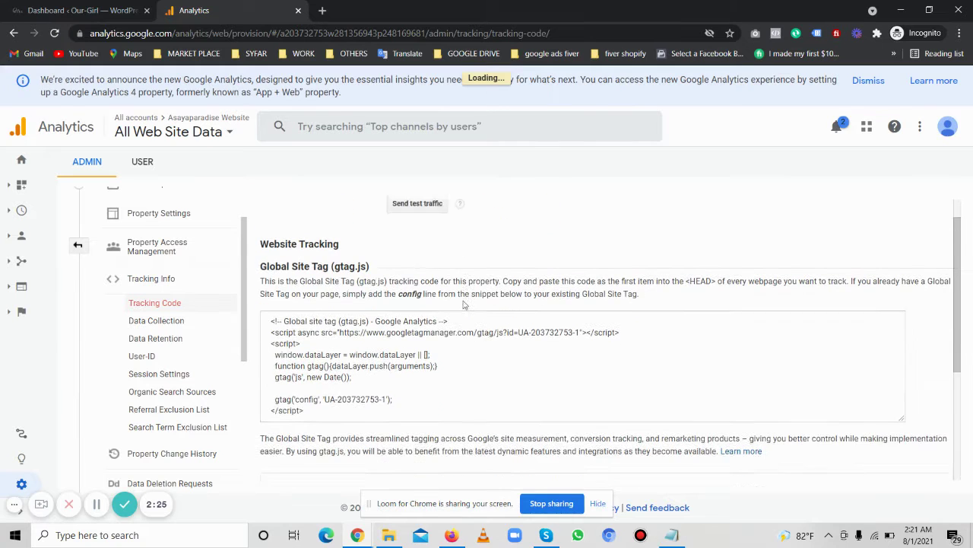
{"action": "left_click_drag", "start_coordinate": [406, 387], "coordinate": [269, 299]}
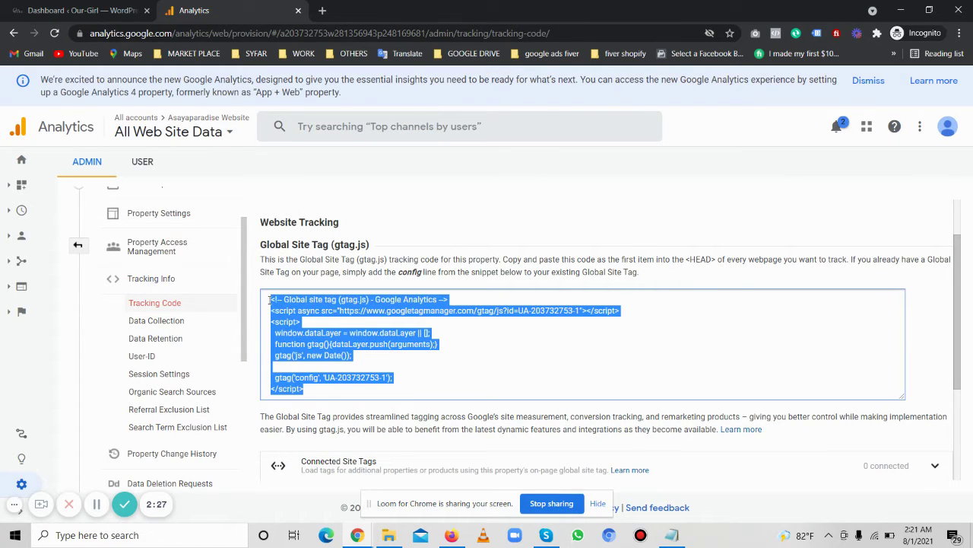
{"action": "right_click", "coordinate": [306, 306]}
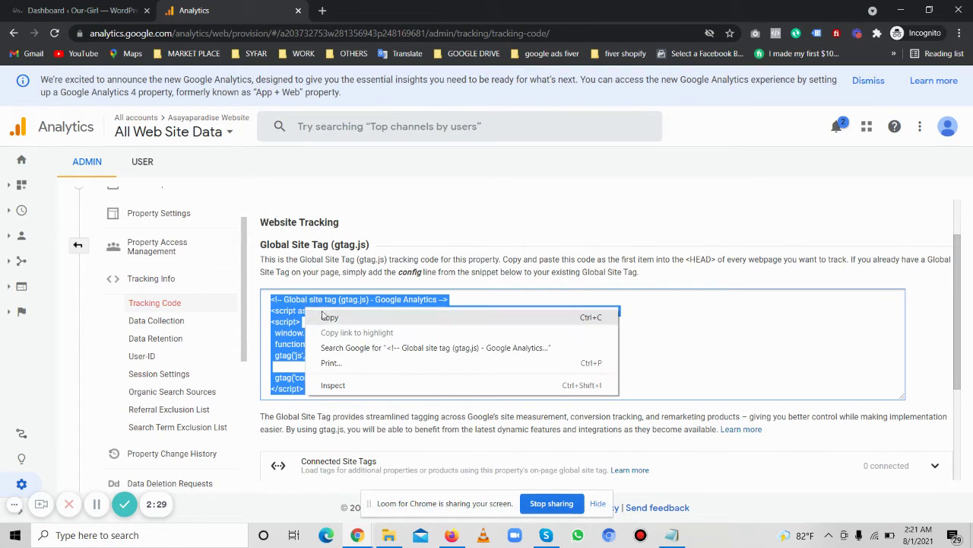
{"action": "left_click", "coordinate": [330, 318]}
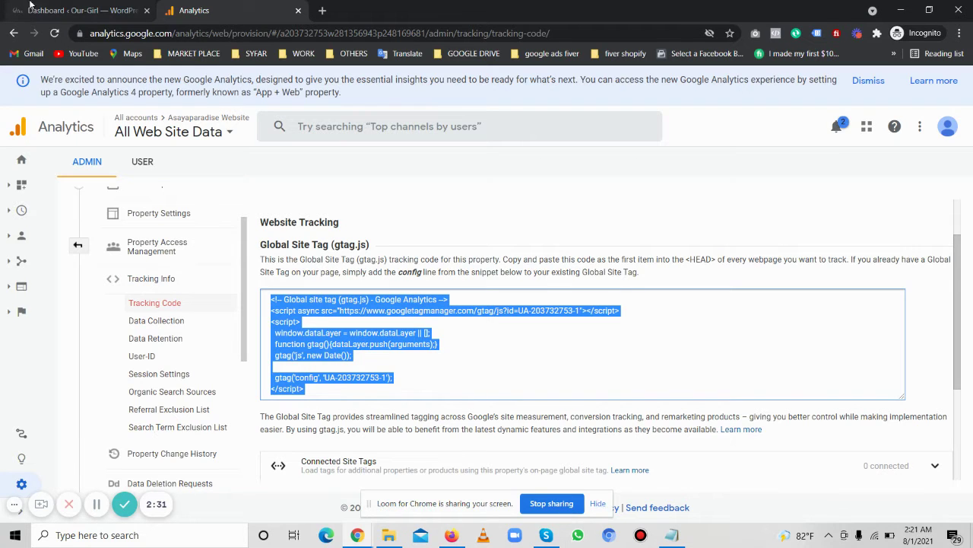
- Switch to the WordPress dashboard, open the site's front page in a new browser tab to view it, and return to the dashboard
{"action": "left_click", "coordinate": [83, 8]}
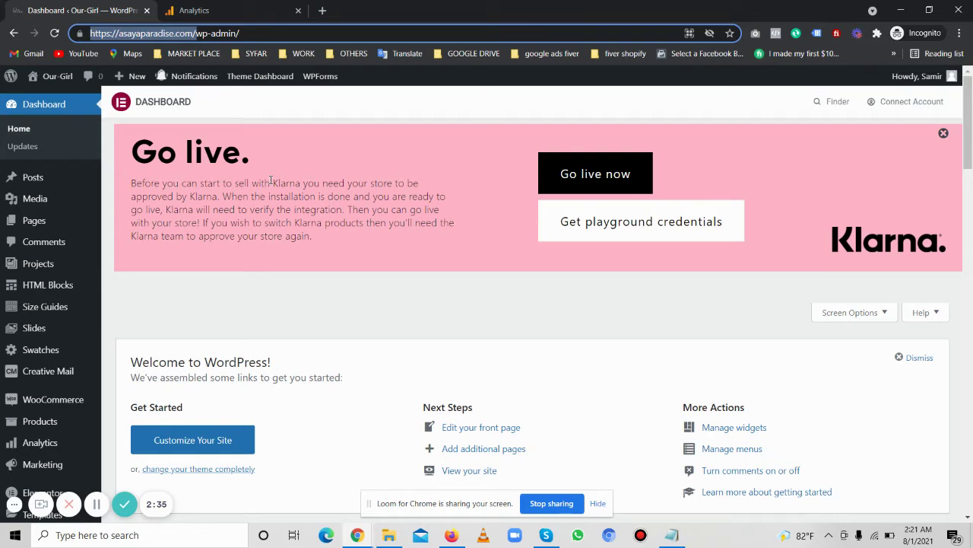
{"action": "mouse_move", "coordinate": [54, 76]}
{"action": "right_click", "coordinate": [45, 97]}
{"action": "left_click", "coordinate": [73, 105]}
{"action": "left_click", "coordinate": [229, 7]}
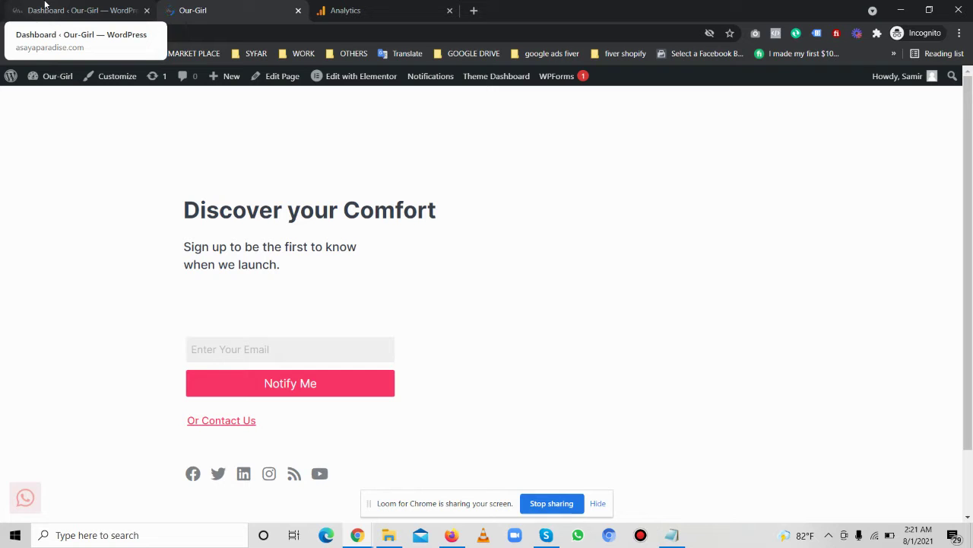
{"action": "left_click", "coordinate": [65, 9]}
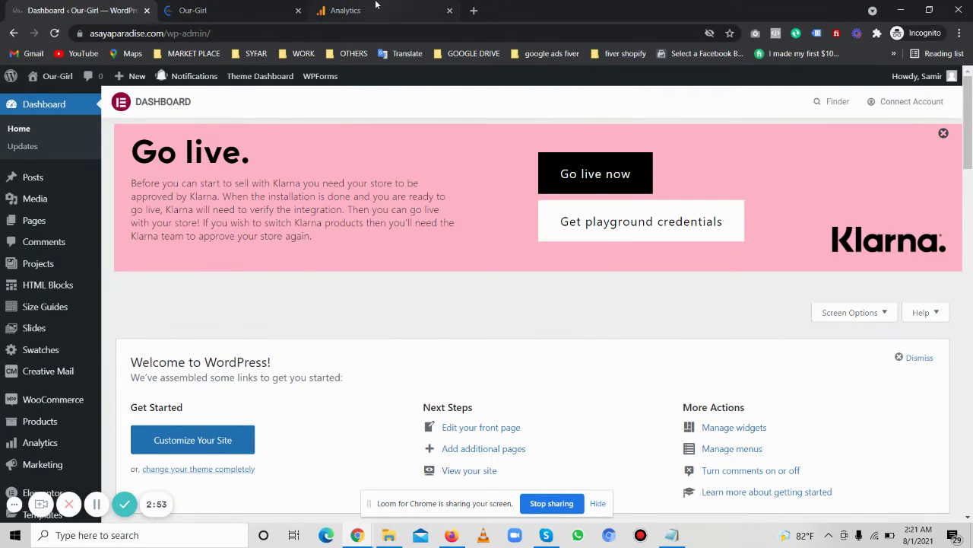
- Copy the selected Global Site Tag snippet from Google Analytics again and go back to the WordPress dashboard
{"action": "left_click", "coordinate": [373, 10]}
{"action": "right_click", "coordinate": [418, 340]}
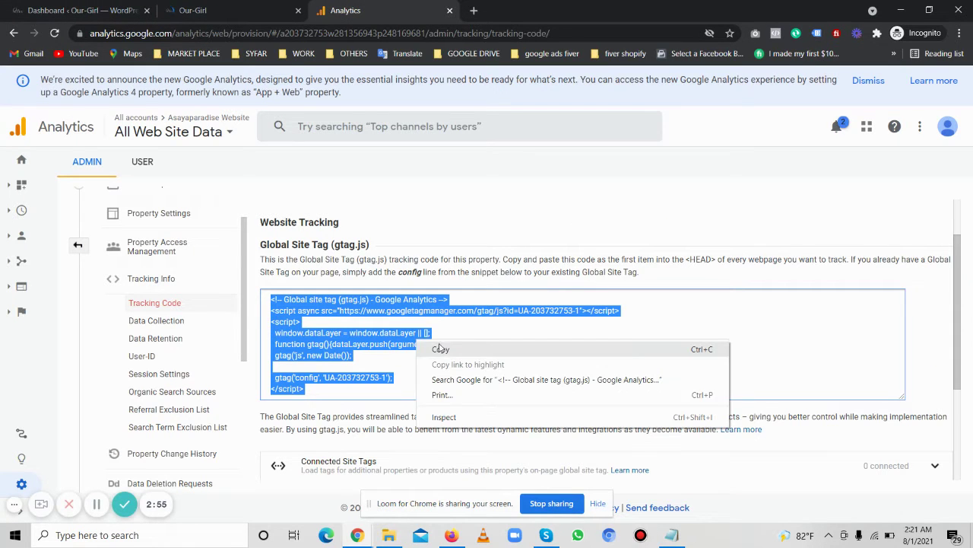
{"action": "left_click", "coordinate": [445, 344]}
{"action": "left_click", "coordinate": [76, 9]}
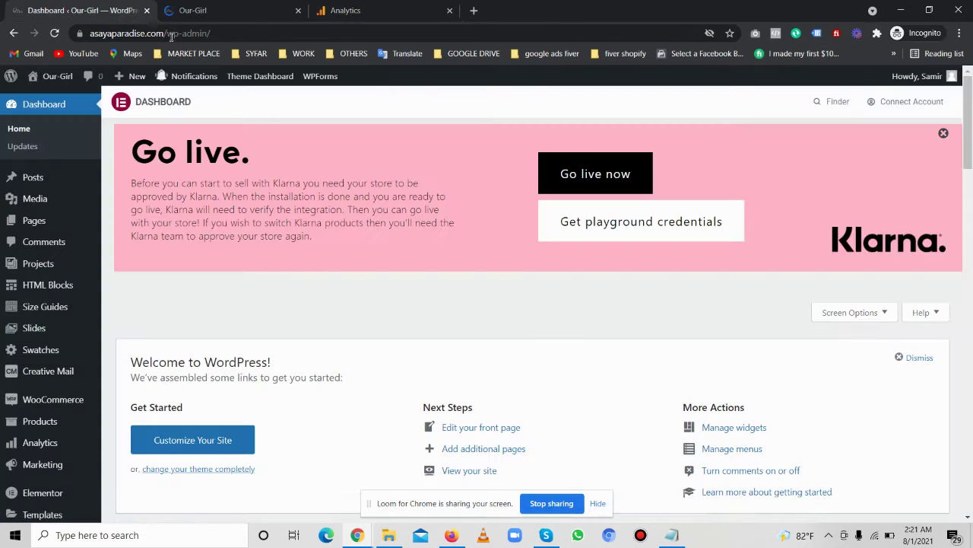
- Look over the WordPress dashboard and the site's front page, ending on the dashboard
{"action": "scroll", "coordinate": [23, 250], "scroll_direction": "down", "scroll_amount": 3}
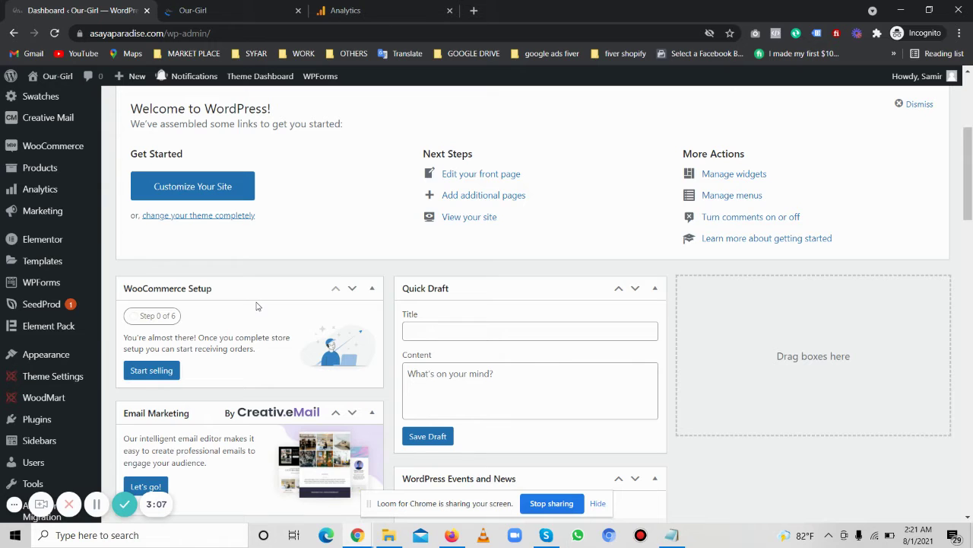
{"action": "scroll", "coordinate": [408, 284], "scroll_direction": "down", "scroll_amount": 1}
{"action": "left_click", "coordinate": [198, 7]}
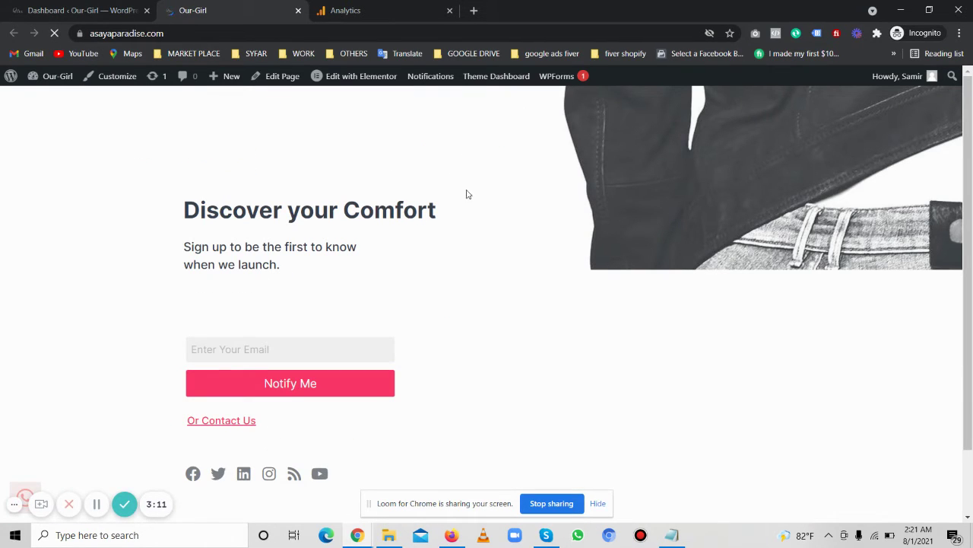
{"action": "left_click", "coordinate": [84, 10]}
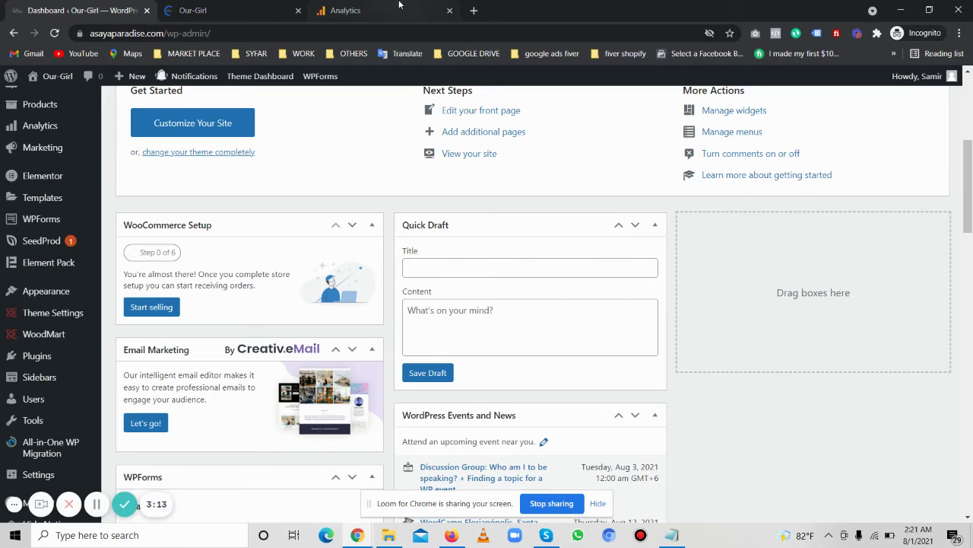
- Recopy the gtag.js tracking snippet from Google Analytics and switch back to WordPress
{"action": "left_click", "coordinate": [346, 10]}
{"action": "right_click", "coordinate": [365, 308]}
{"action": "left_click", "coordinate": [385, 314]}
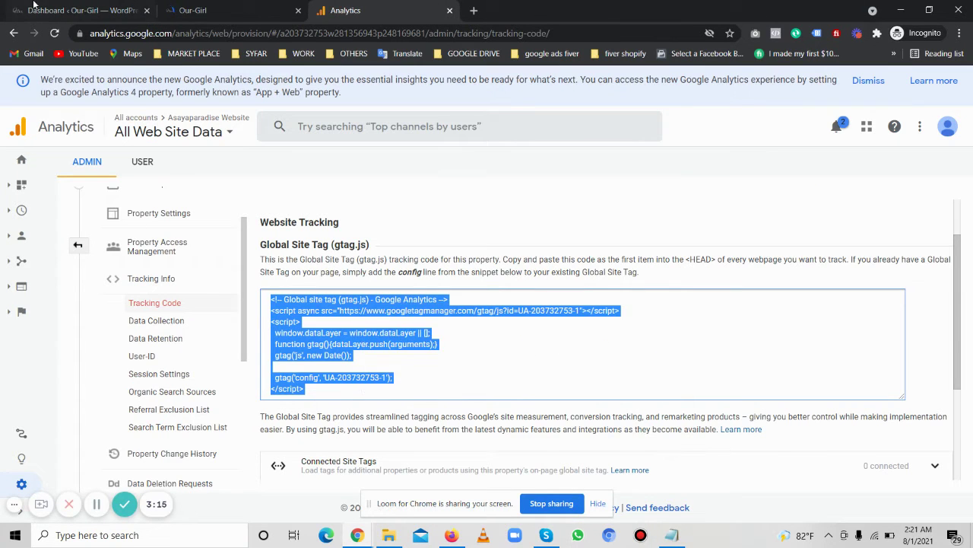
{"action": "left_click", "coordinate": [49, 9]}
- Open the Woodmart theme's header.php in the Theme Editor, accepting the direct-edit warning and closing the site's front page tab
{"action": "mouse_move", "coordinate": [54, 300]}
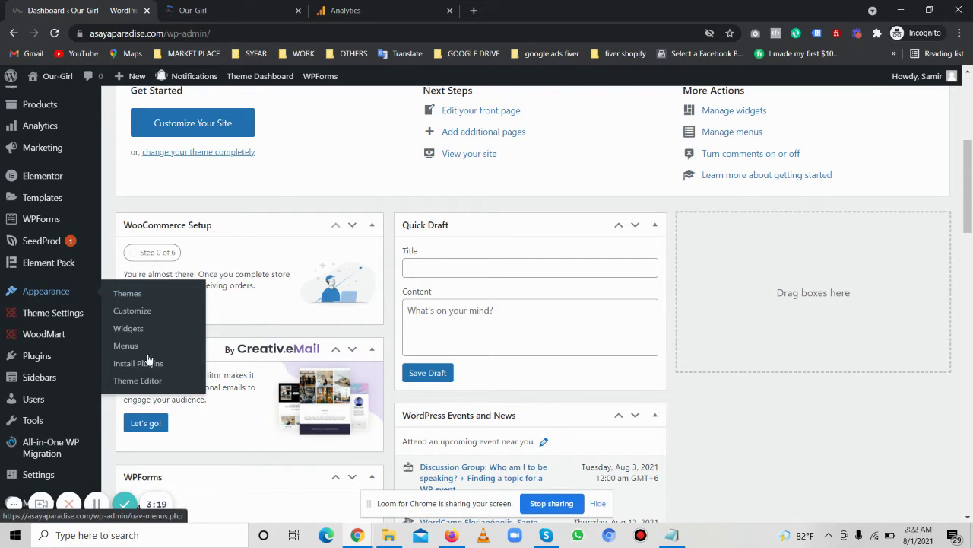
{"action": "left_click", "coordinate": [130, 386]}
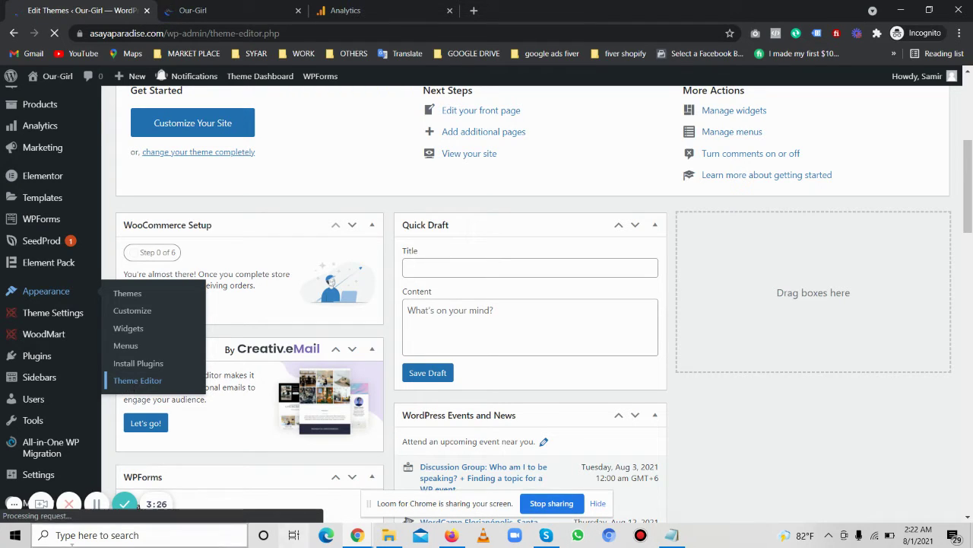
{"action": "left_click", "coordinate": [298, 10]}
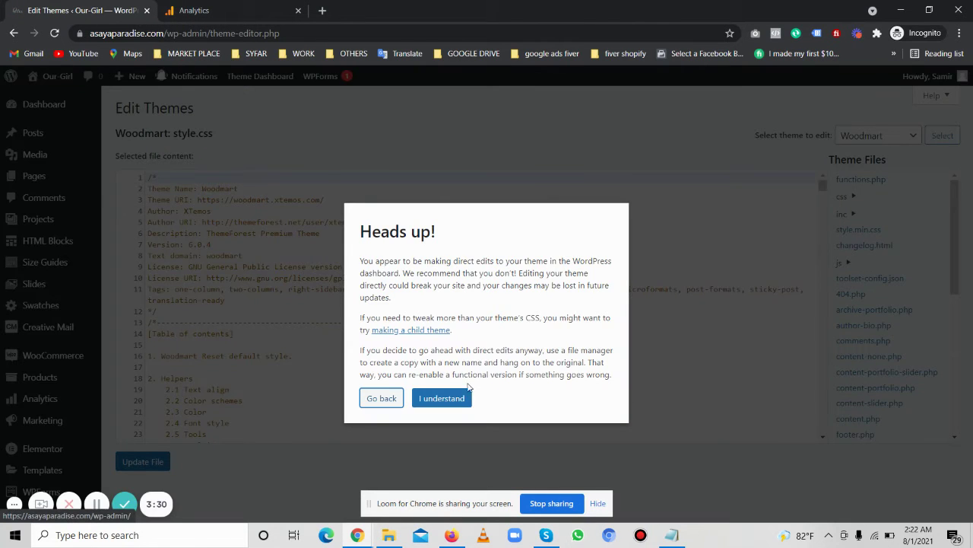
{"action": "left_click", "coordinate": [468, 394]}
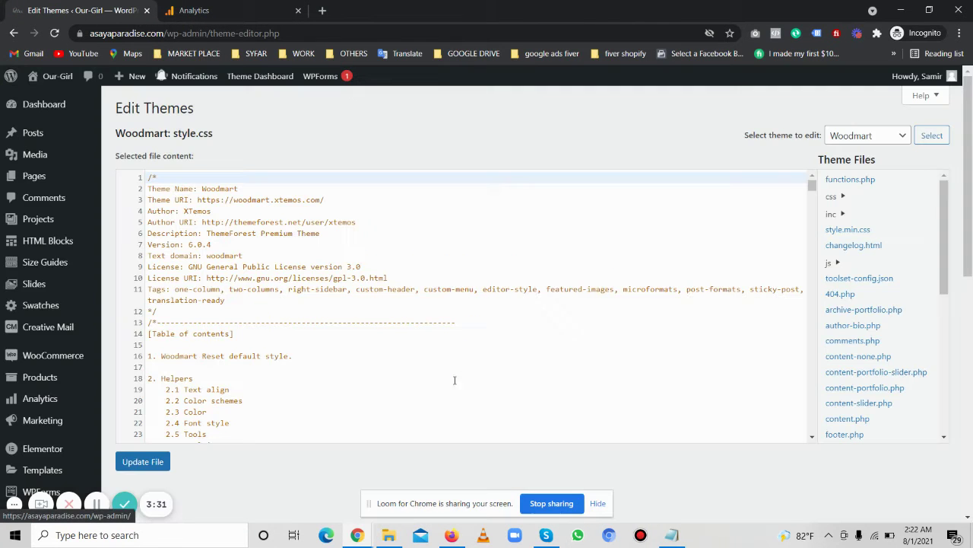
{"action": "scroll", "coordinate": [882, 281], "scroll_direction": "down", "scroll_amount": 1}
{"action": "scroll", "coordinate": [880, 280], "scroll_direction": "down", "scroll_amount": 1}
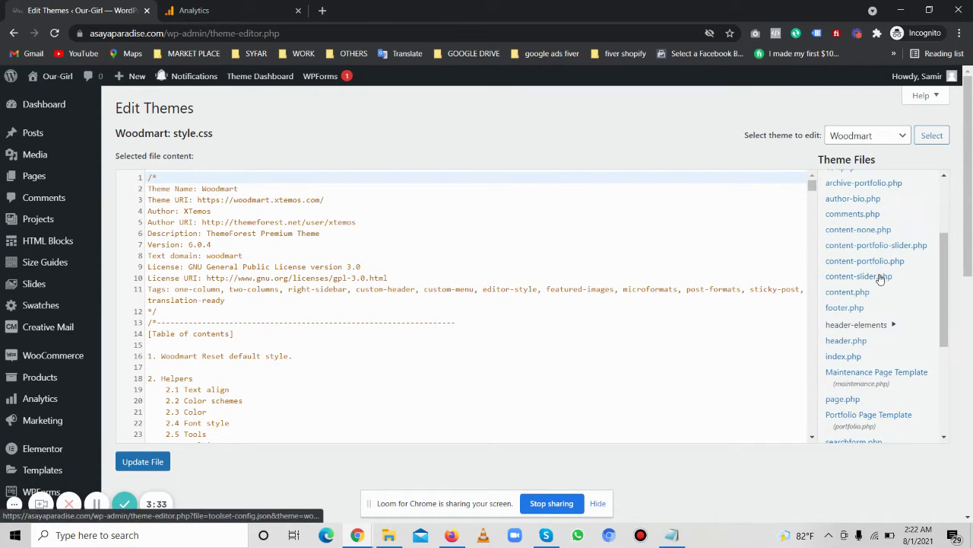
{"action": "left_click", "coordinate": [842, 345]}
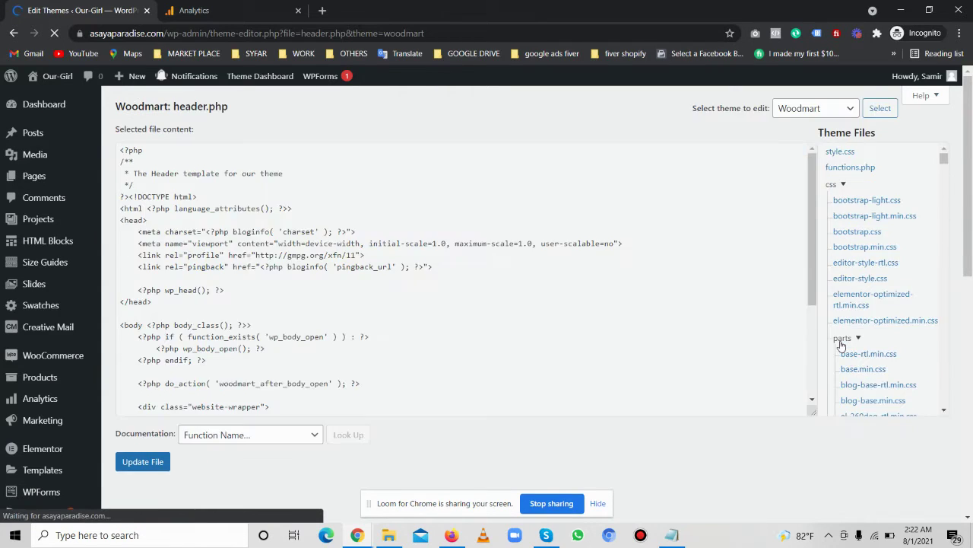
- Paste the copied Global Site Tag snippet on a new line directly after the opening <head> tag in header.php
{"action": "left_click", "coordinate": [149, 245]}
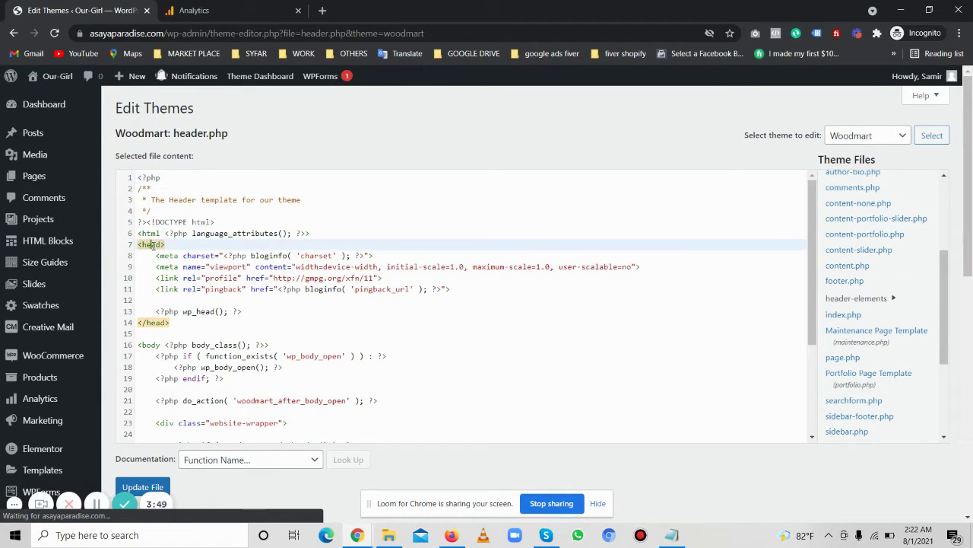
{"action": "left_click", "coordinate": [174, 322]}
{"action": "left_click_drag", "start_coordinate": [163, 308], "coordinate": [138, 244]}
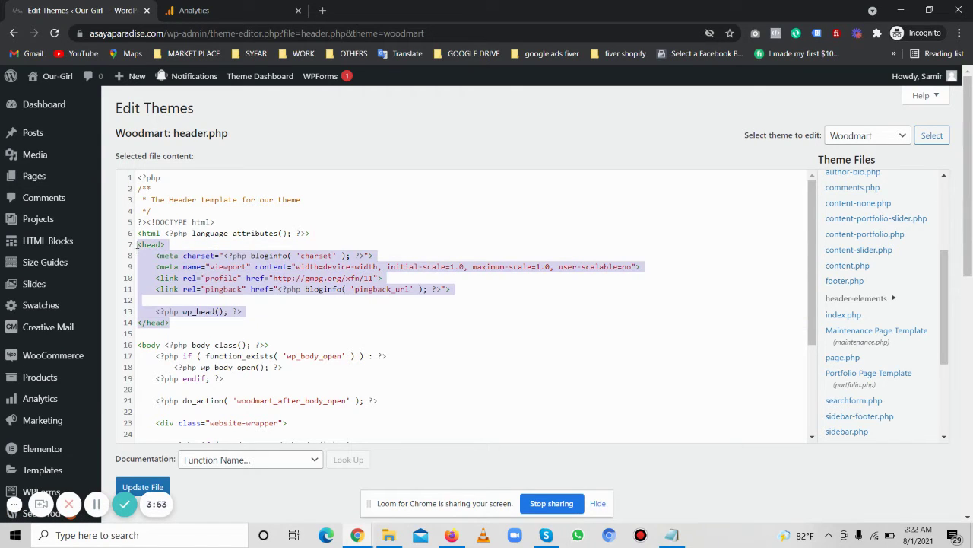
{"action": "left_click", "coordinate": [187, 322]}
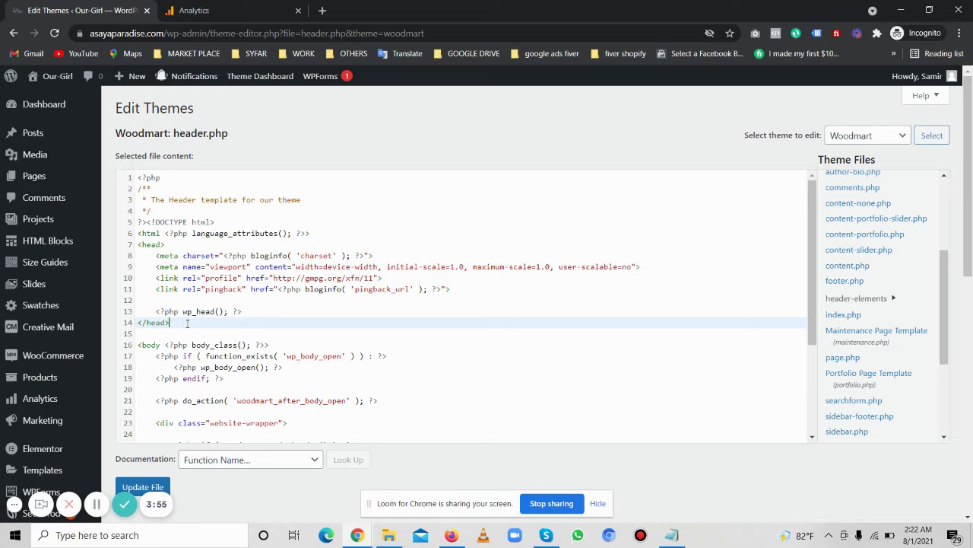
{"action": "double_click", "coordinate": [150, 245]}
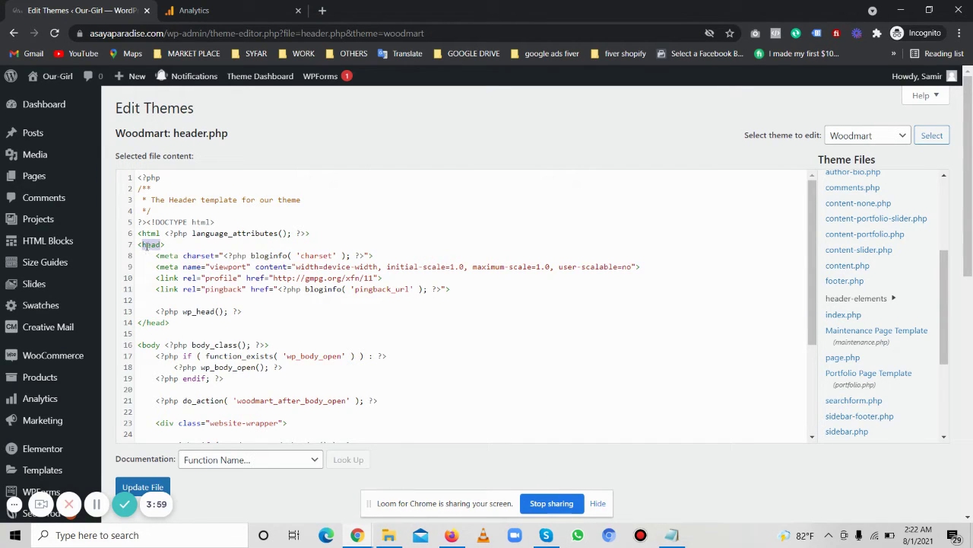
{"action": "left_click", "coordinate": [144, 245]}
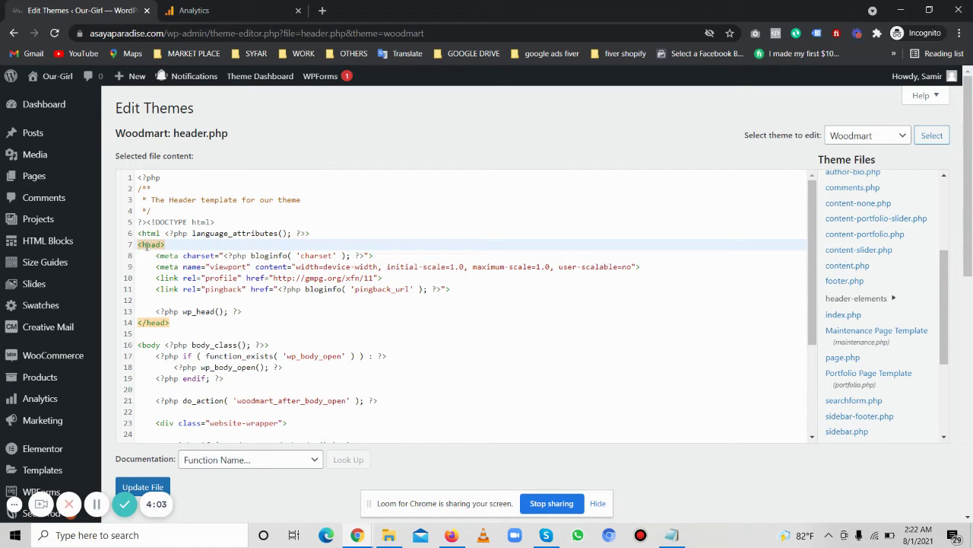
{"action": "left_click", "coordinate": [168, 245]}
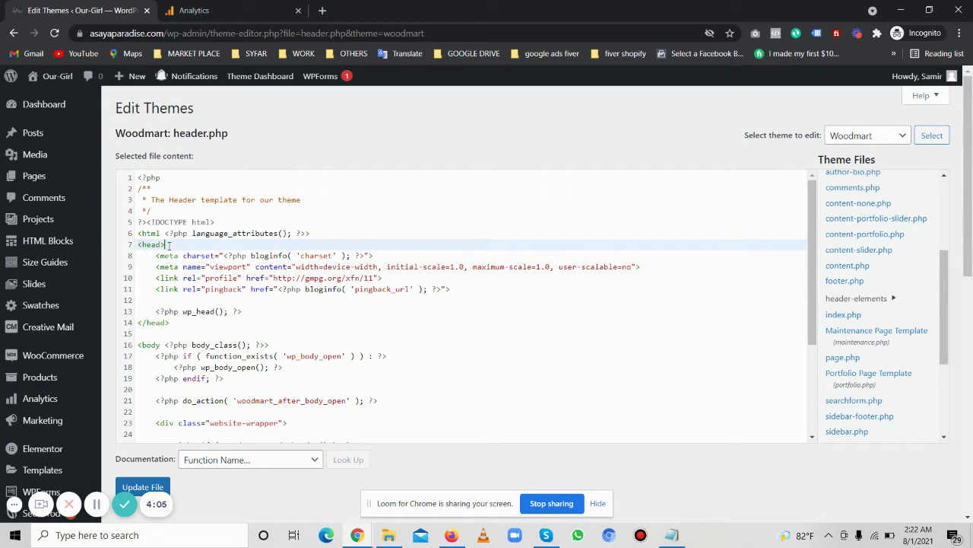
{"action": "key", "text": "Return"}
{"action": "key", "text": "ctrl+v"}
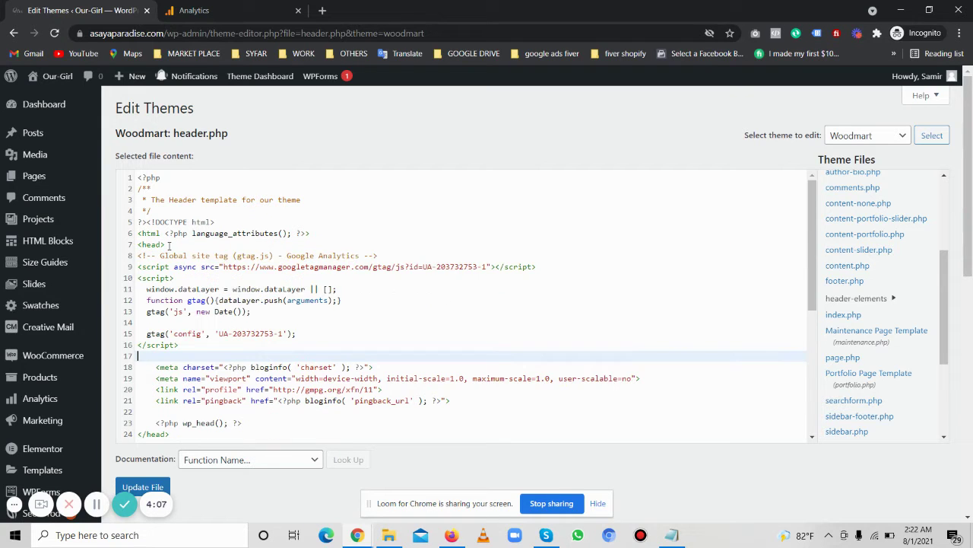
- Check that the pasted tracking snippet sits between the opening <head> and closing </head> tags in header.php
{"action": "scroll", "coordinate": [210, 344], "scroll_direction": "down", "scroll_amount": 2}
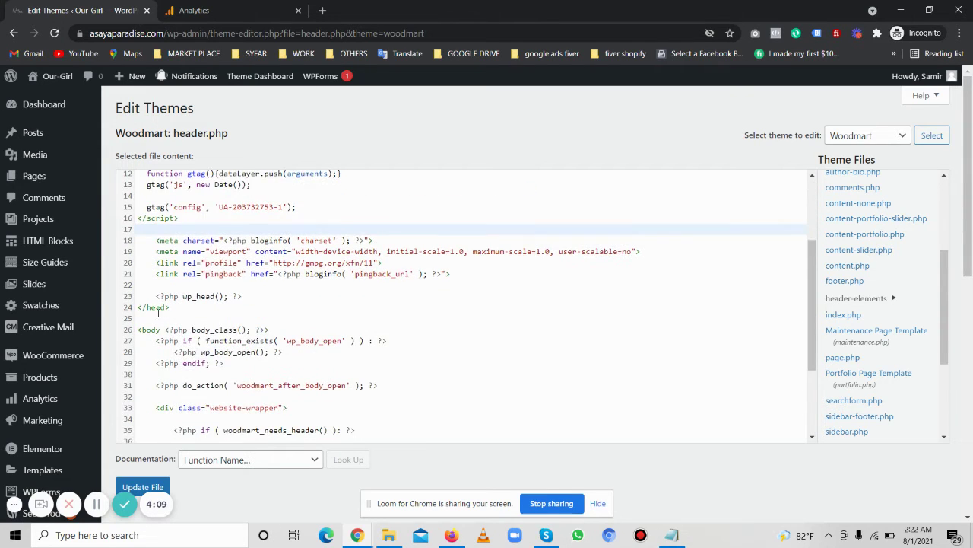
{"action": "left_click_drag", "start_coordinate": [139, 308], "coordinate": [171, 308]}
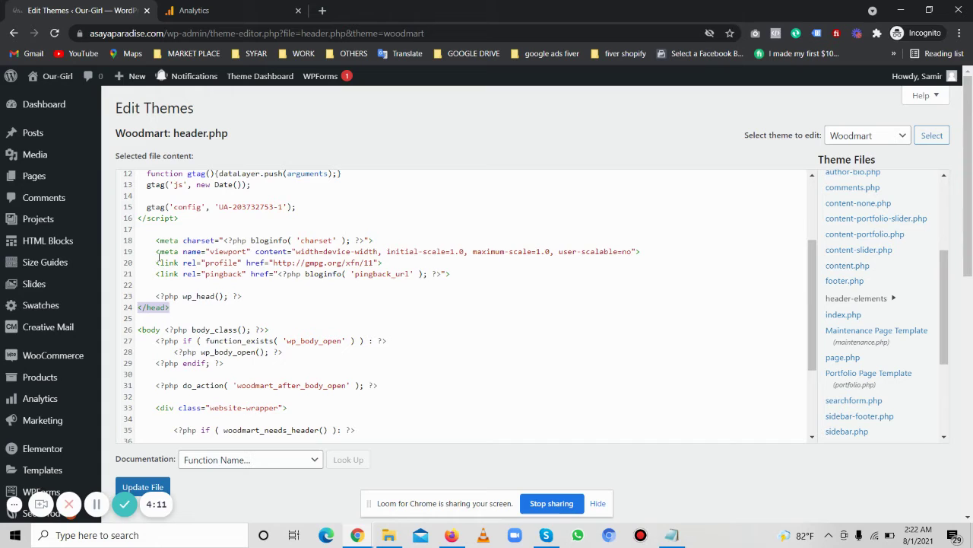
{"action": "scroll", "coordinate": [158, 257], "scroll_direction": "up", "scroll_amount": 2}
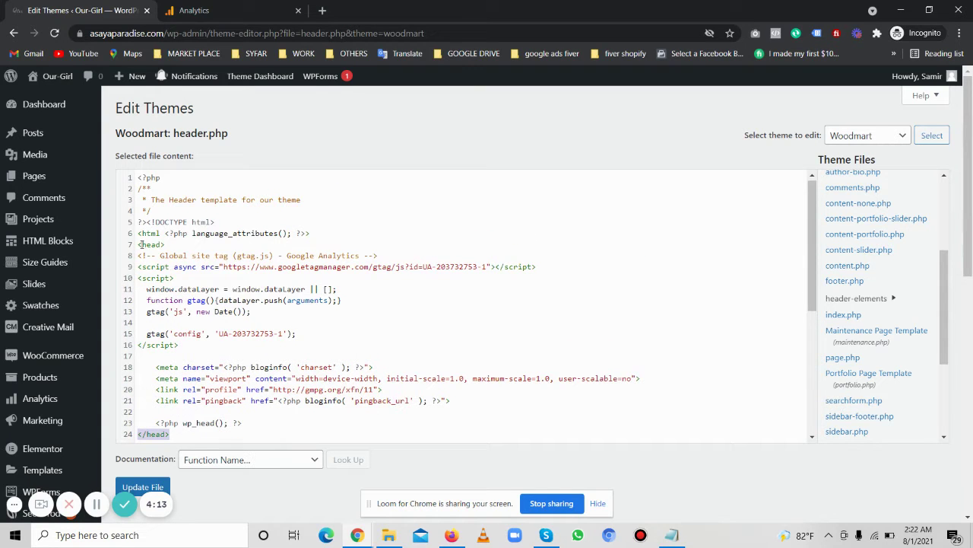
{"action": "left_click_drag", "start_coordinate": [140, 244], "coordinate": [165, 244]}
{"action": "scroll", "coordinate": [184, 289], "scroll_direction": "down", "scroll_amount": 1}
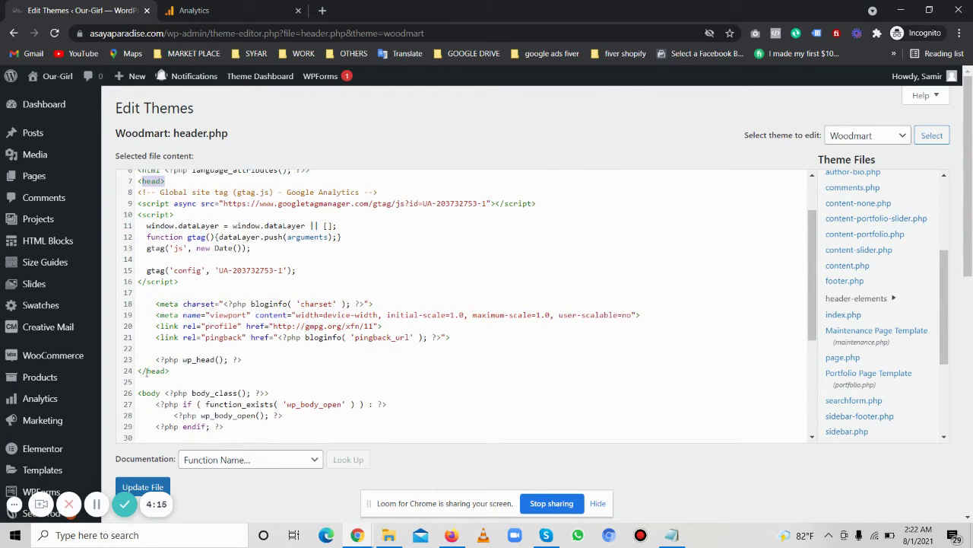
{"action": "left_click_drag", "start_coordinate": [138, 371], "coordinate": [172, 372]}
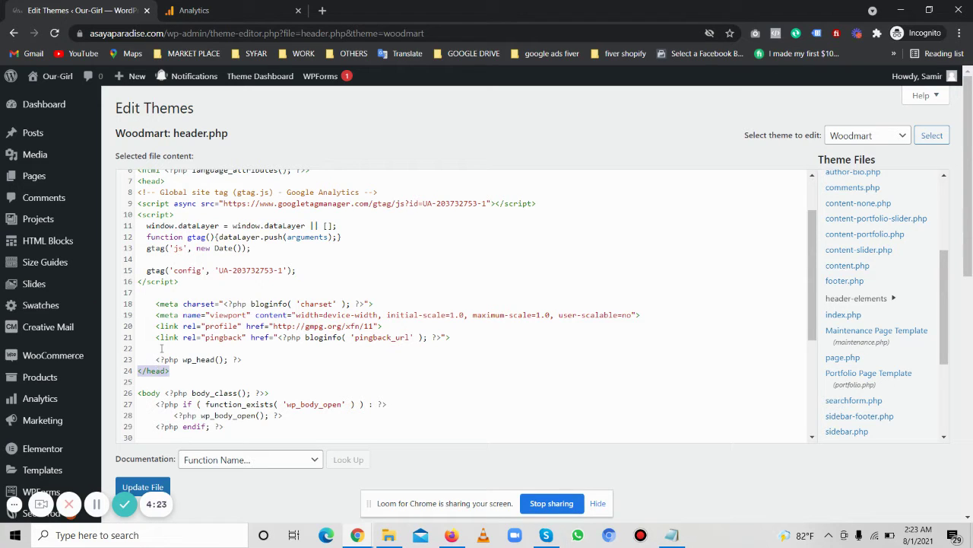
{"action": "left_click", "coordinate": [177, 282]}
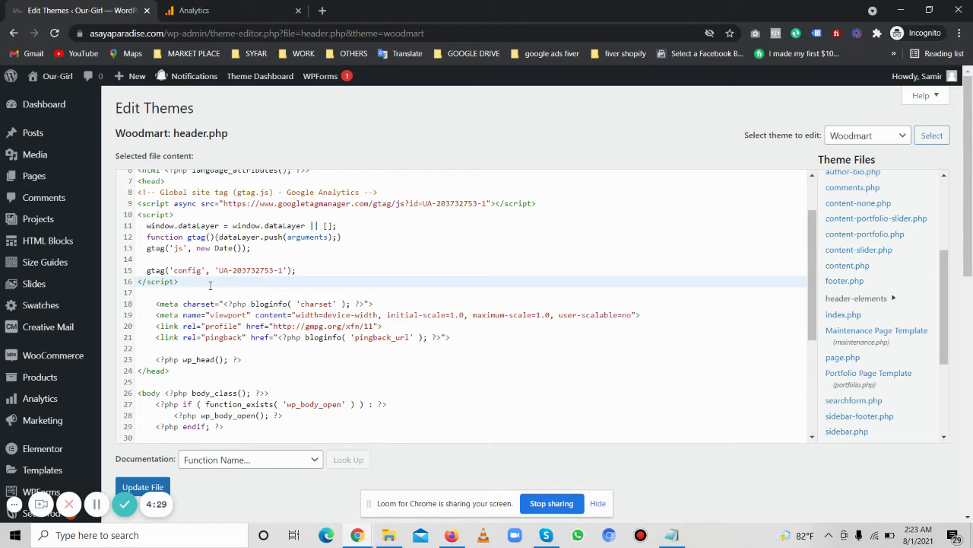
- Save the edited header.php by updating the file, and return to the start of the code
{"action": "scroll", "coordinate": [234, 352], "scroll_direction": "down", "scroll_amount": 3}
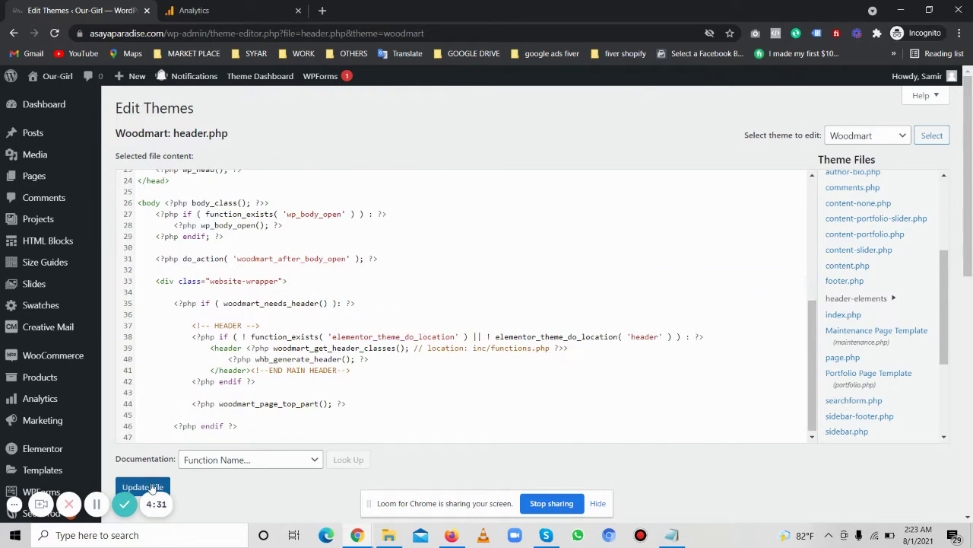
{"action": "left_click", "coordinate": [143, 485]}
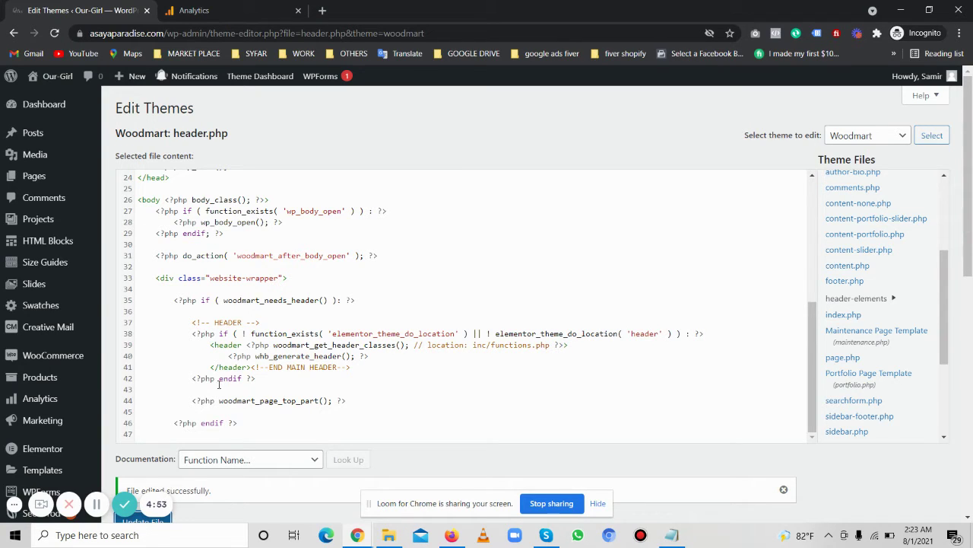
{"action": "scroll", "coordinate": [235, 305], "scroll_direction": "up", "scroll_amount": 5}
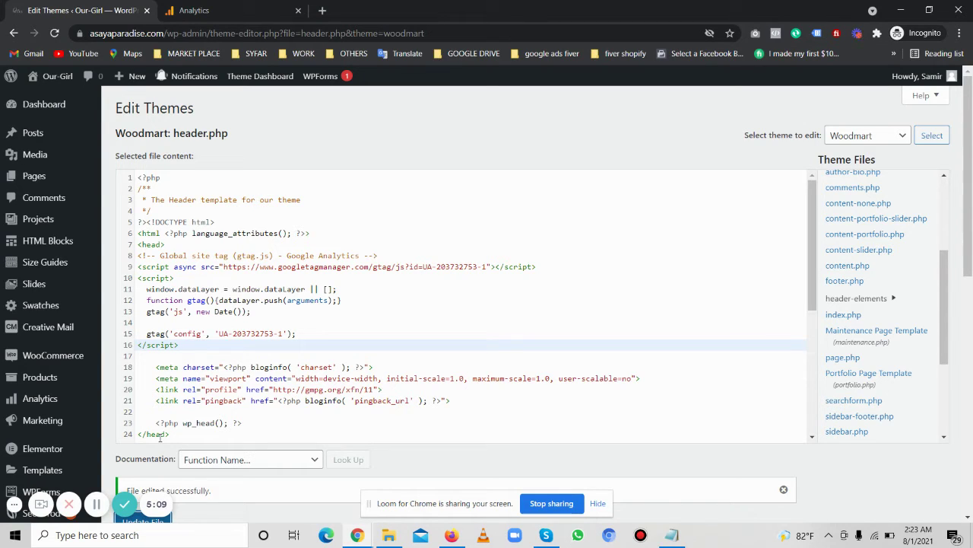
- Search the web for "google extension" in a new tab and open the Chrome Web Store's Extensions page
{"action": "left_click", "coordinate": [322, 10]}
{"action": "type", "text": "google "}
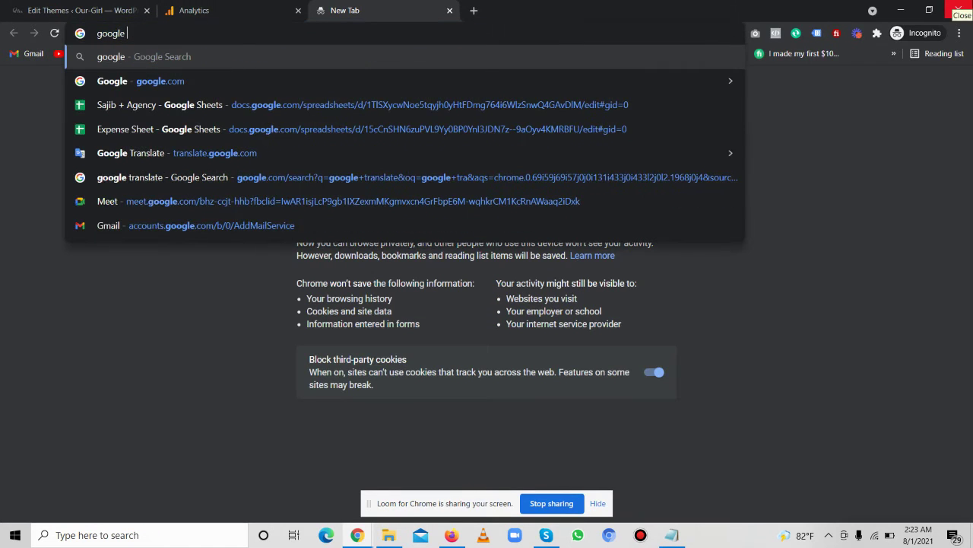
{"action": "type", "text": "extension"}
{"action": "key", "text": "Return"}
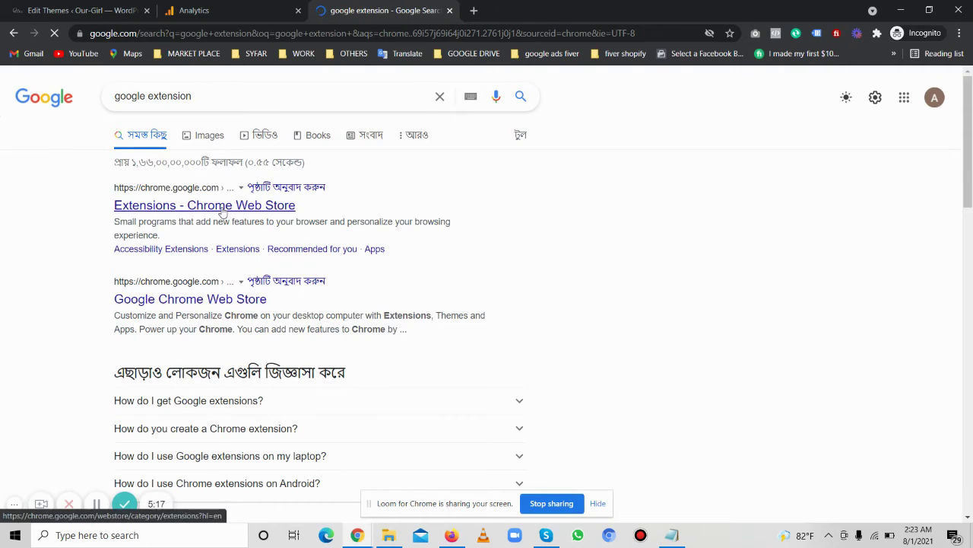
{"action": "left_click", "coordinate": [223, 208]}
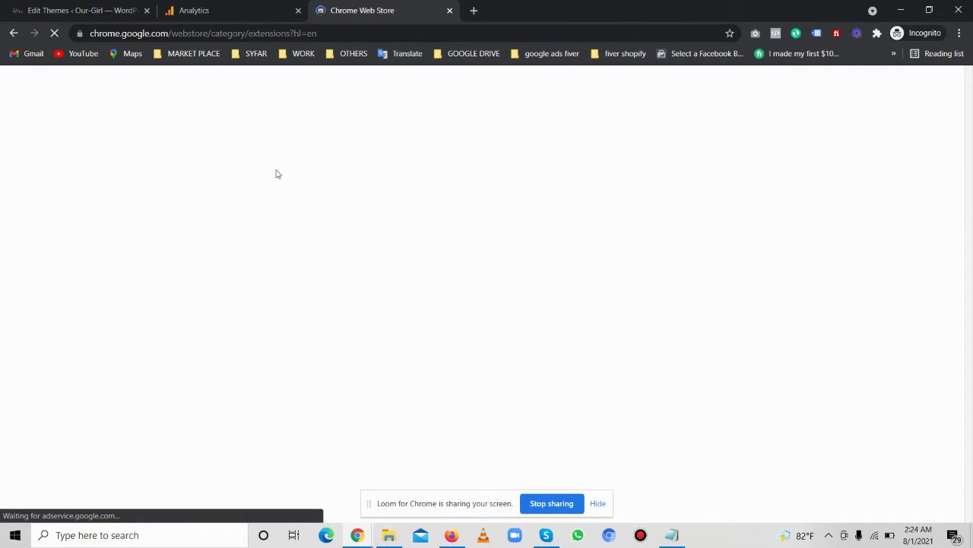
- Search the store for "Tag manager", open the Tag Manager Assistant listing and look through it down to the related extensions
{"action": "left_click", "coordinate": [211, 132]}
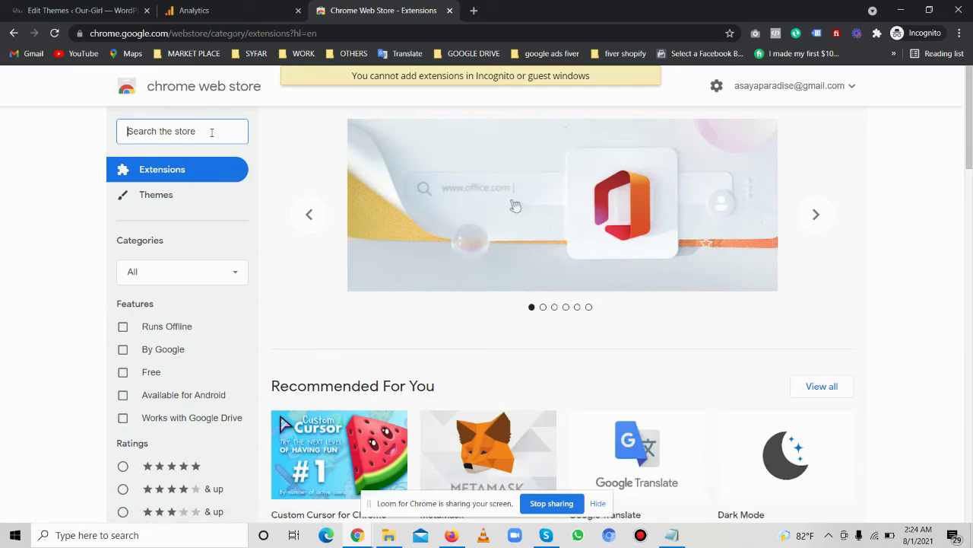
{"action": "type", "text": "Tag"}
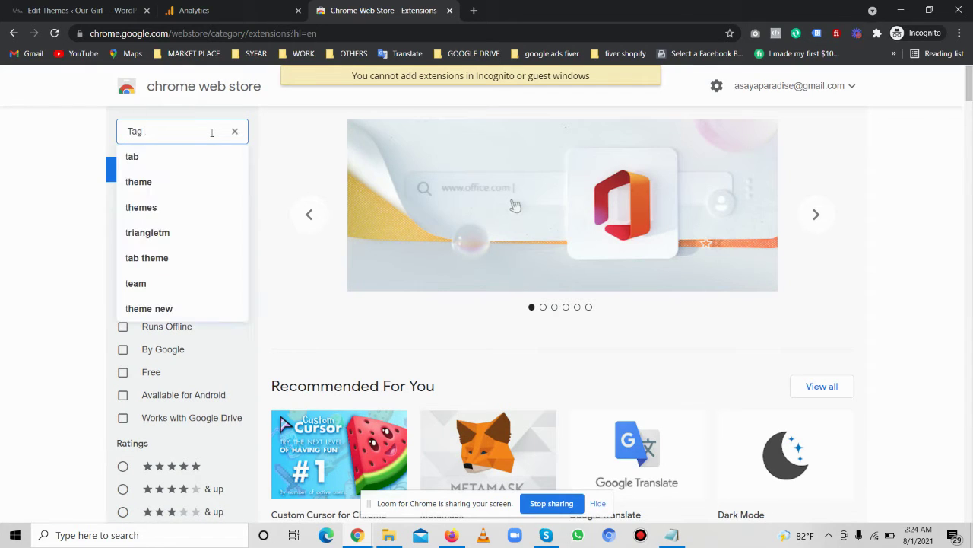
{"action": "type", "text": " manager"}
{"action": "key", "text": "Return"}
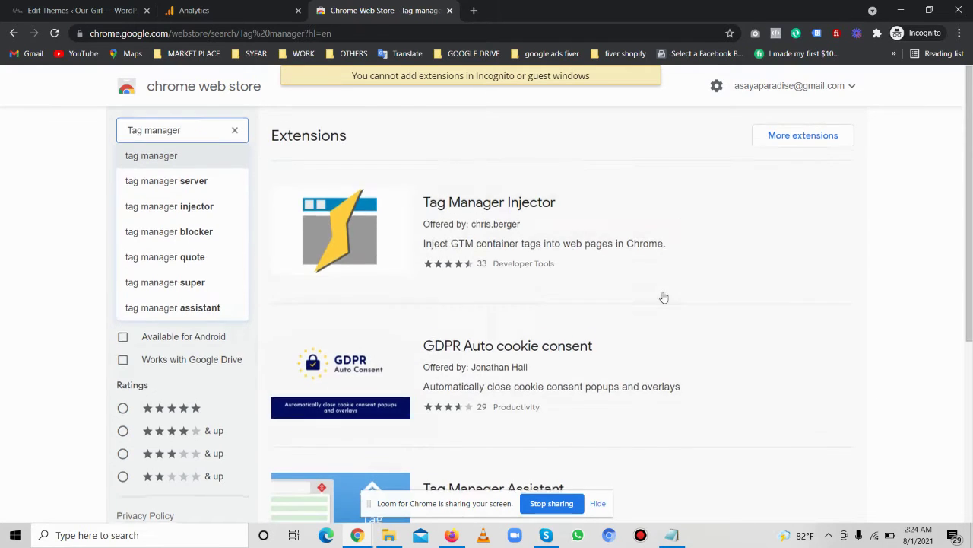
{"action": "scroll", "coordinate": [661, 296], "scroll_direction": "down", "scroll_amount": 4}
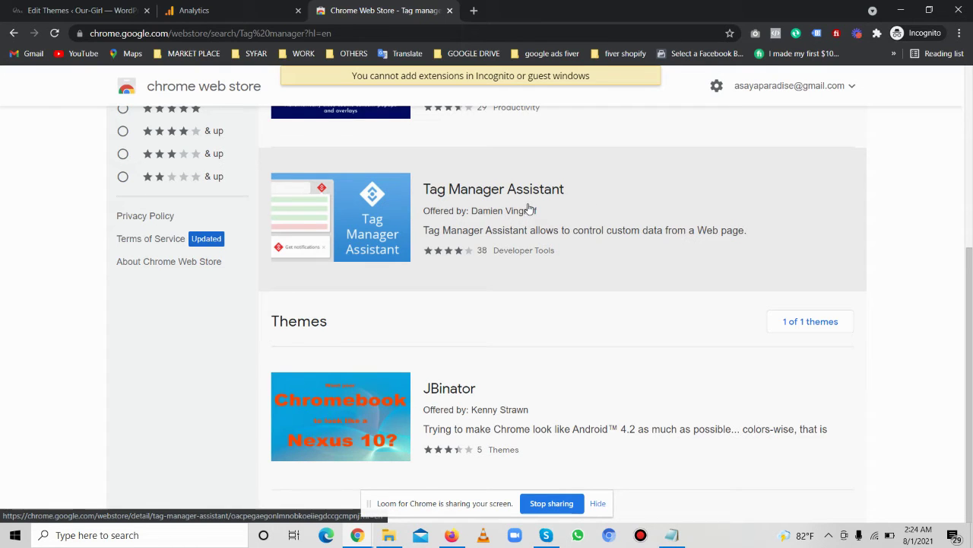
{"action": "left_click", "coordinate": [587, 209]}
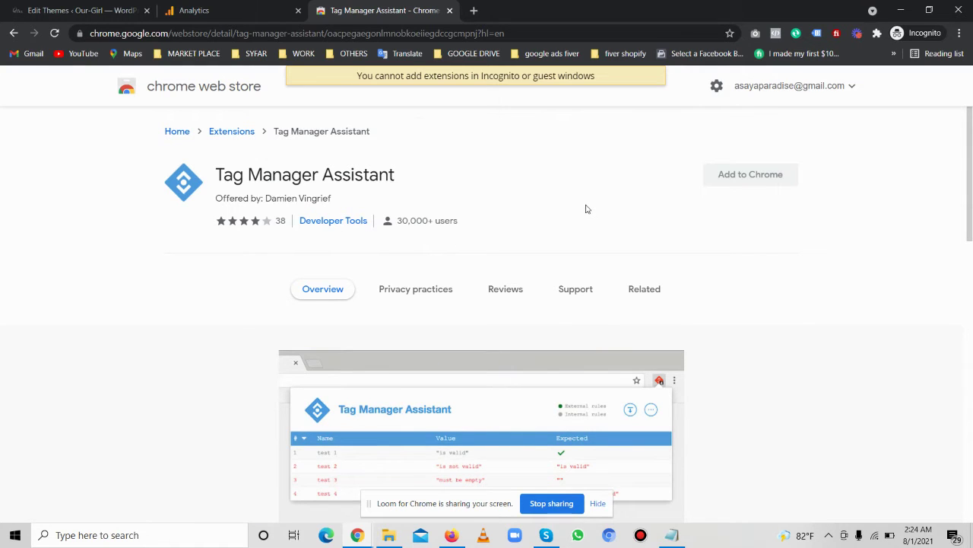
{"action": "scroll", "coordinate": [591, 213], "scroll_direction": "down", "scroll_amount": 3}
{"action": "scroll", "coordinate": [597, 221], "scroll_direction": "up", "scroll_amount": 3}
{"action": "scroll", "coordinate": [578, 262], "scroll_direction": "down", "scroll_amount": 12}
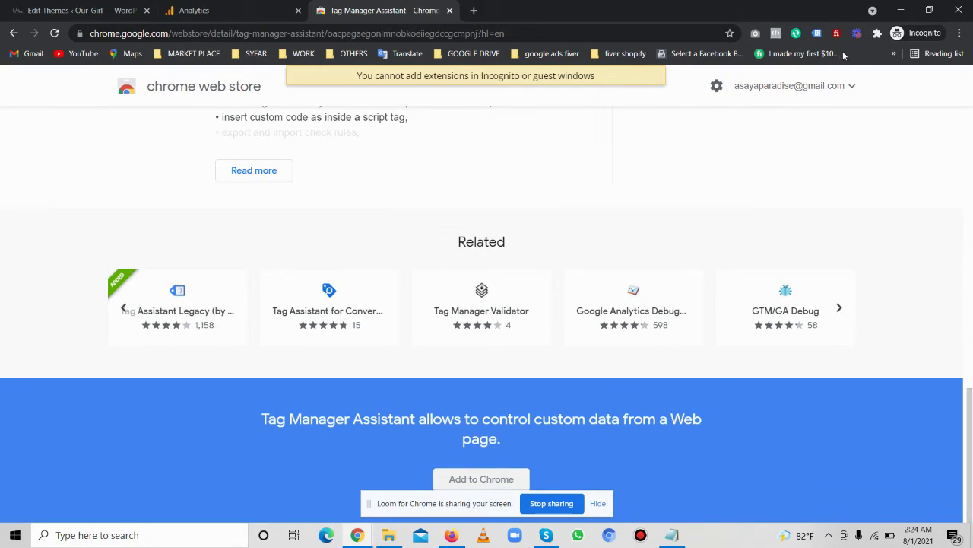
- Open the installed Tag Assistant Legacy extension and read its welcome text
{"action": "left_click", "coordinate": [816, 33]}
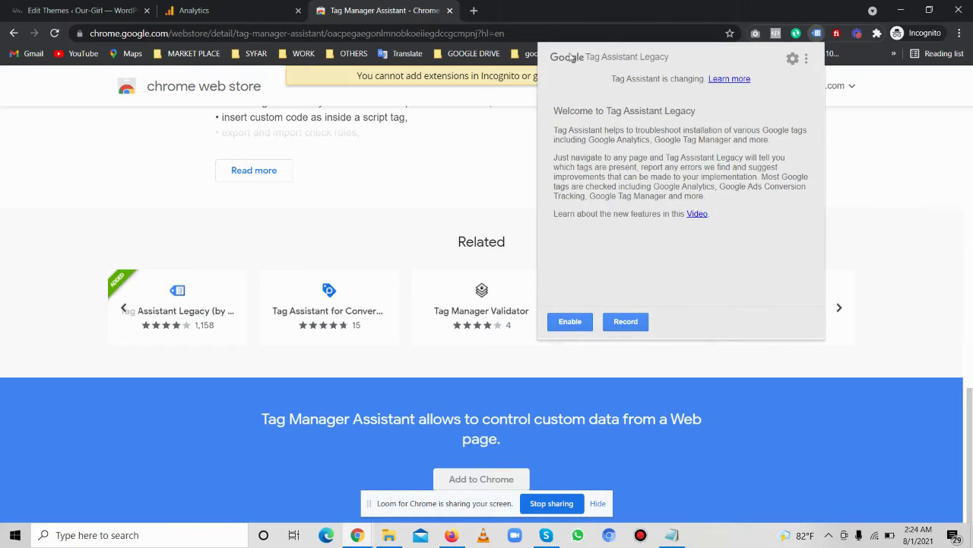
{"action": "left_click_drag", "start_coordinate": [581, 59], "coordinate": [743, 236]}
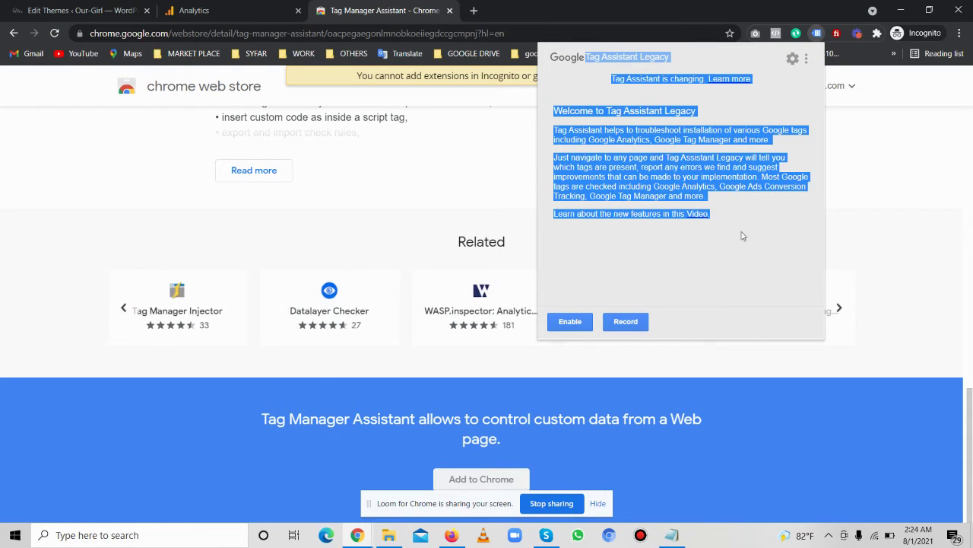
{"action": "left_click", "coordinate": [794, 229]}
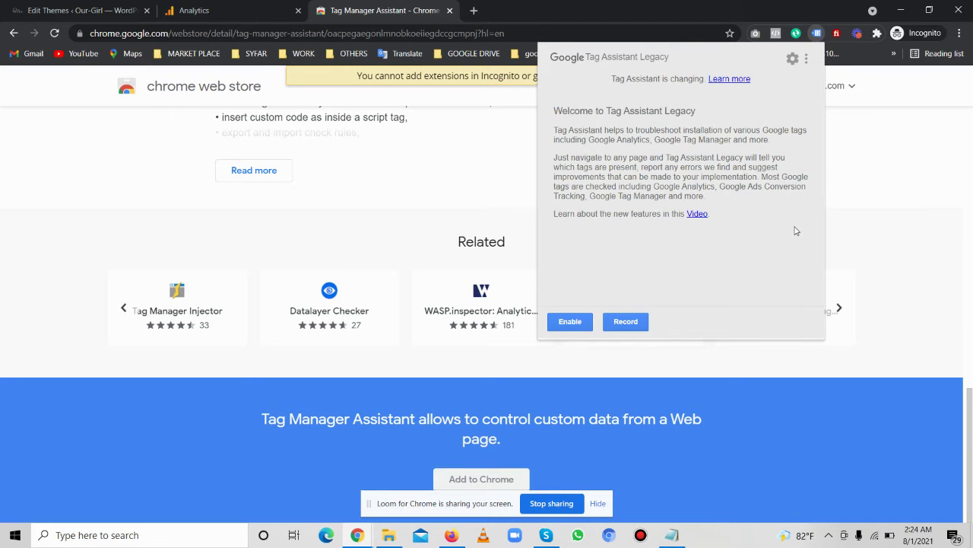
{"action": "scroll", "coordinate": [394, 160], "scroll_direction": "up", "scroll_amount": 4}
{"action": "left_click", "coordinate": [107, 10]}
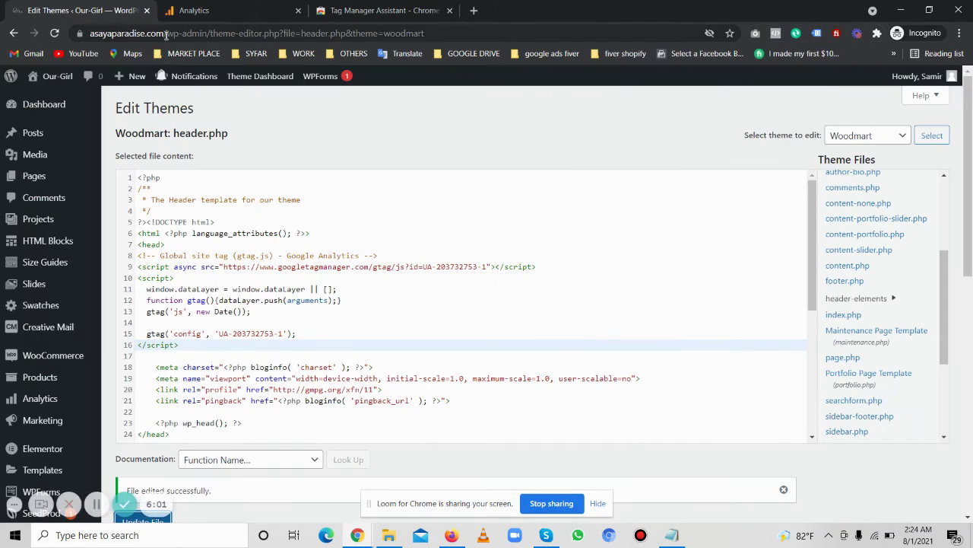
{"action": "left_click_drag", "start_coordinate": [166, 34], "coordinate": [89, 33]}
{"action": "key", "text": "ctrl+c"}
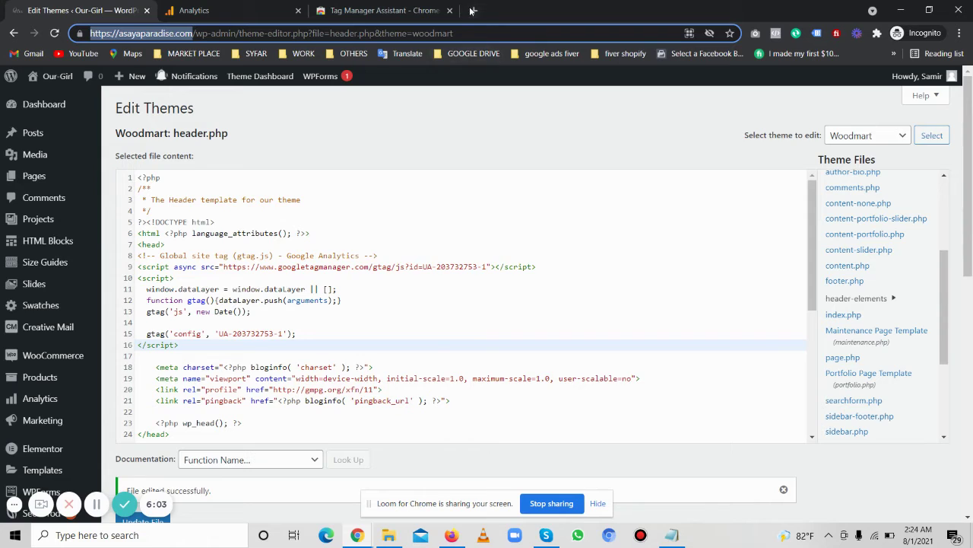
{"action": "left_click", "coordinate": [471, 10]}
{"action": "key", "text": "ctrl+v"}
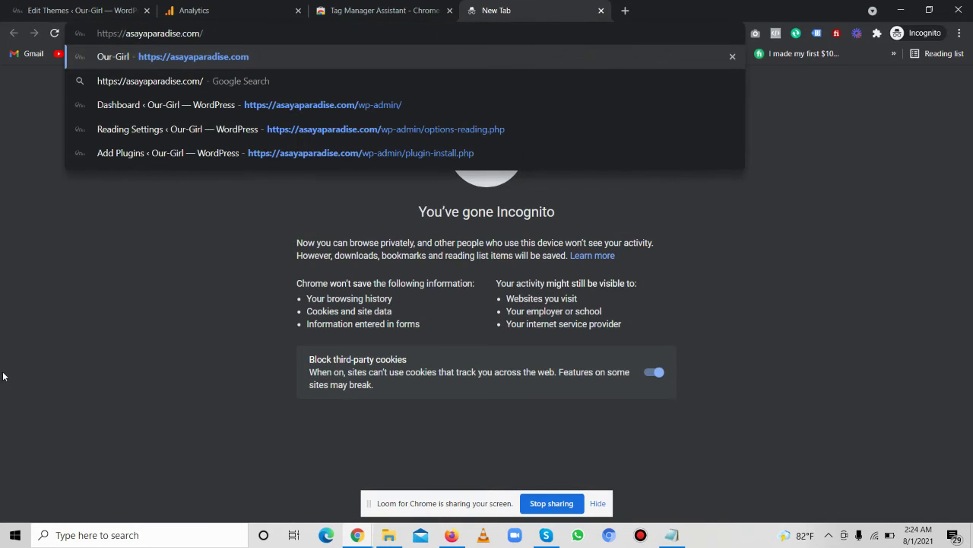
{"action": "left_click", "coordinate": [63, 344]}
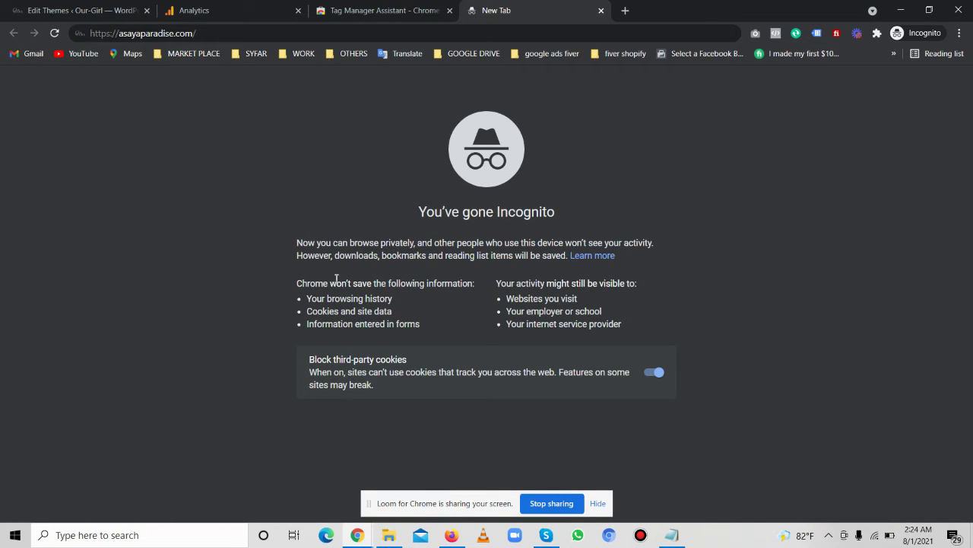
{"action": "left_click", "coordinate": [328, 36]}
{"action": "key", "text": "Return"}
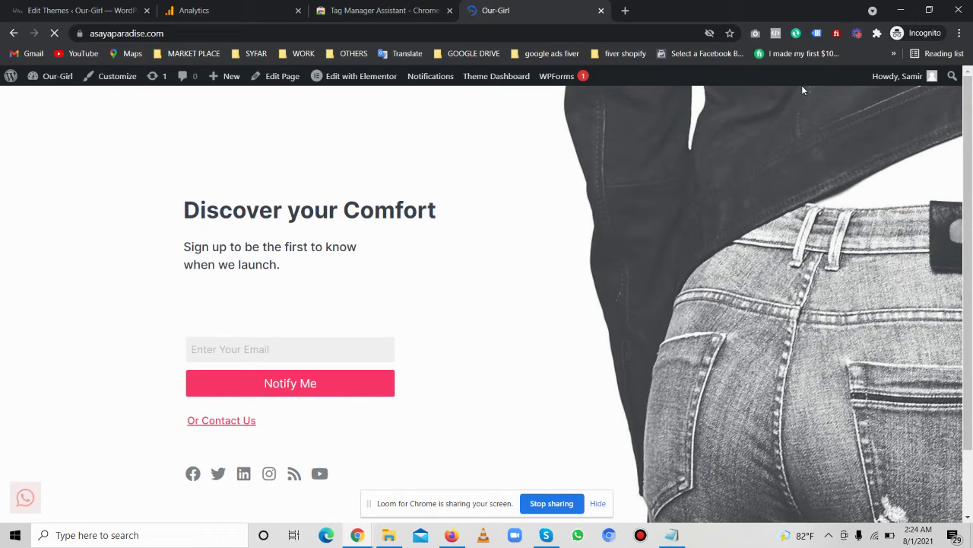
- Enable Tag Assistant Legacy for the site's front page, reload the page and open the tag analysis result
{"action": "left_click", "coordinate": [815, 34]}
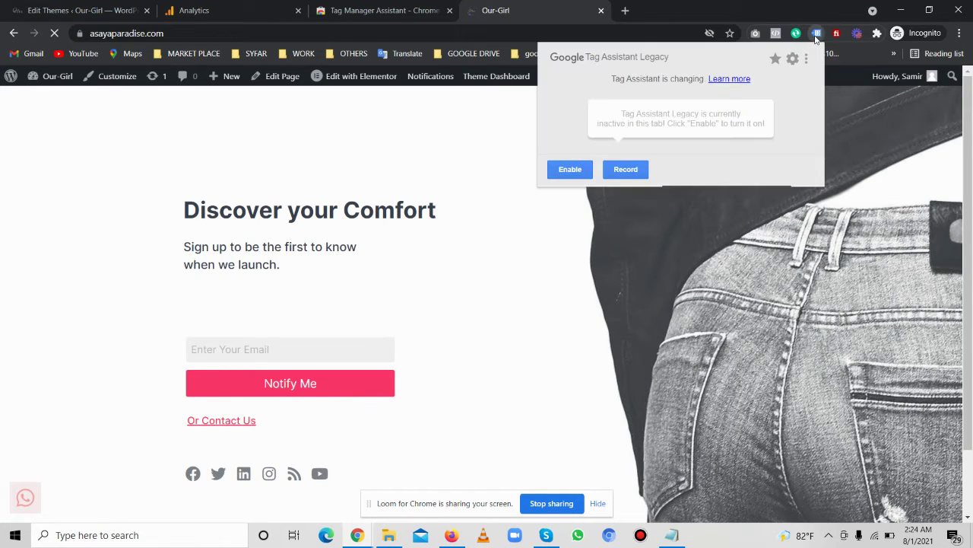
{"action": "left_click", "coordinate": [570, 170]}
{"action": "left_click", "coordinate": [361, 33]}
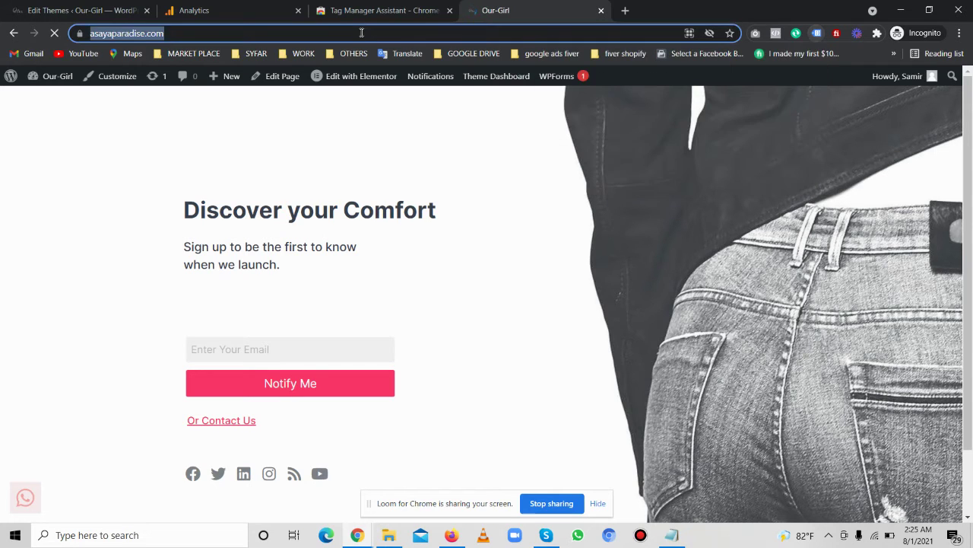
{"action": "key", "text": "Return"}
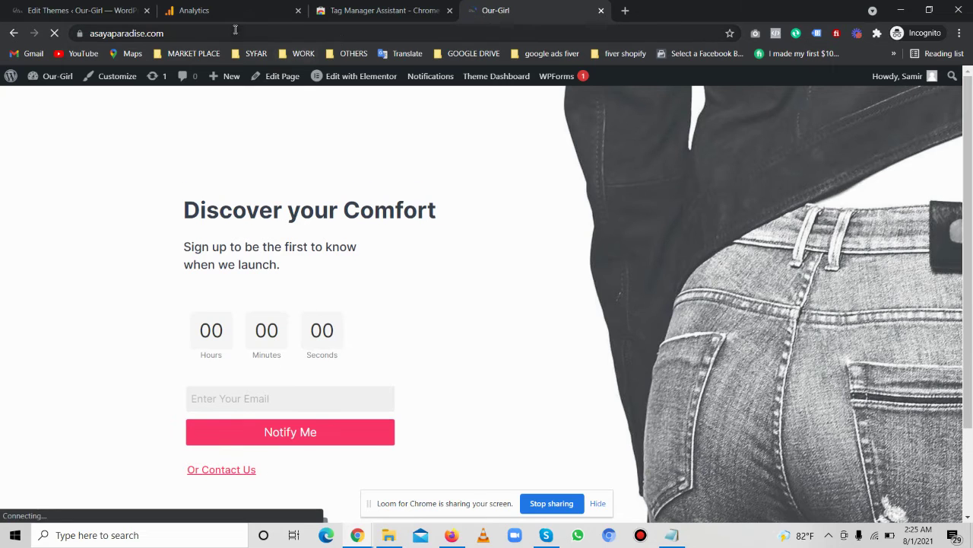
{"action": "left_click", "coordinate": [816, 34]}
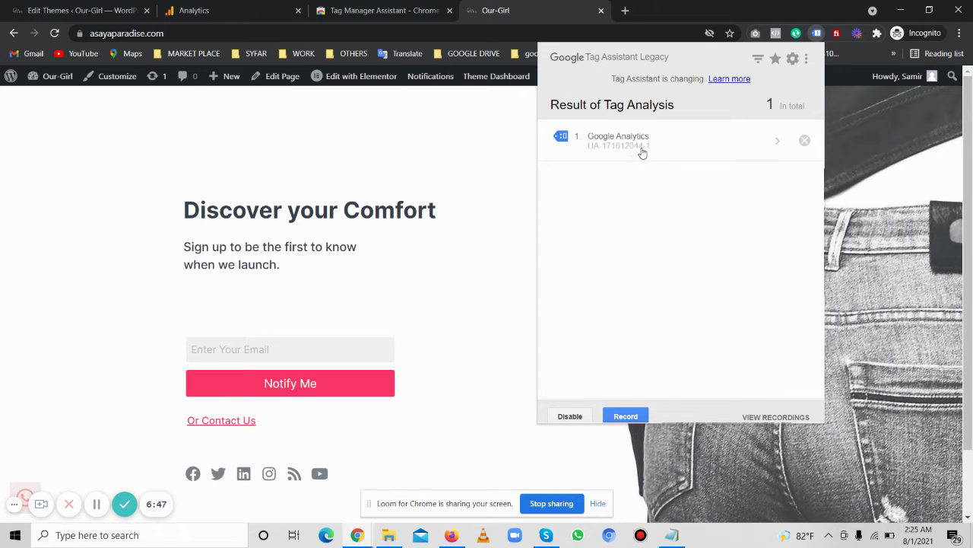
- Check the tracking ID in the Google Analytics Global Site Tag snippet against the detected tag, then return to the site's front page
{"action": "left_click", "coordinate": [221, 11]}
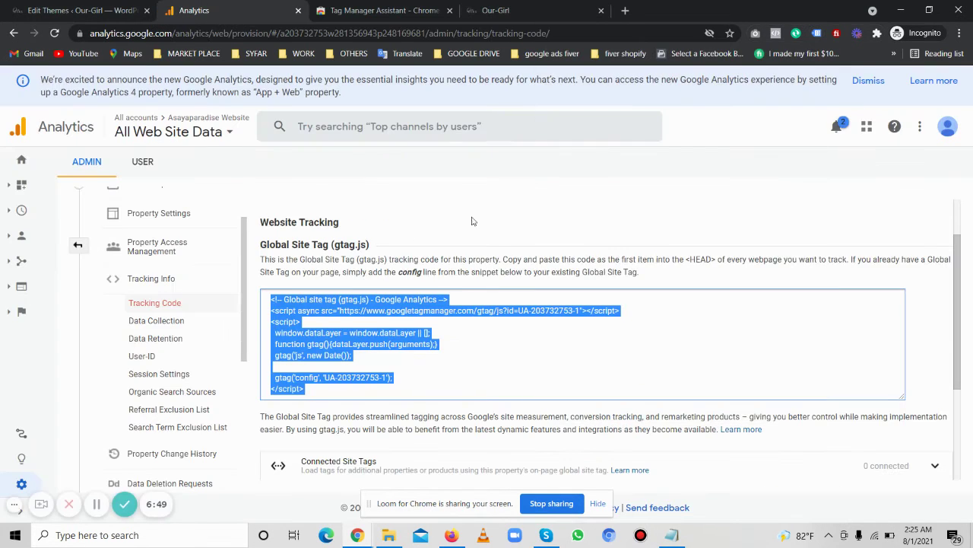
{"action": "scroll", "coordinate": [497, 242], "scroll_direction": "up", "scroll_amount": 1}
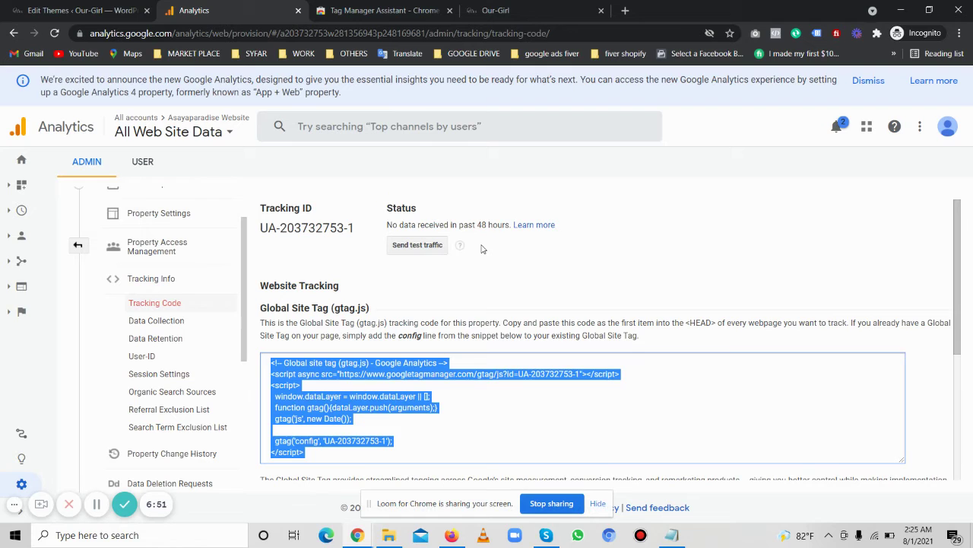
{"action": "scroll", "coordinate": [482, 249], "scroll_direction": "down", "scroll_amount": 2}
{"action": "left_click", "coordinate": [560, 263]}
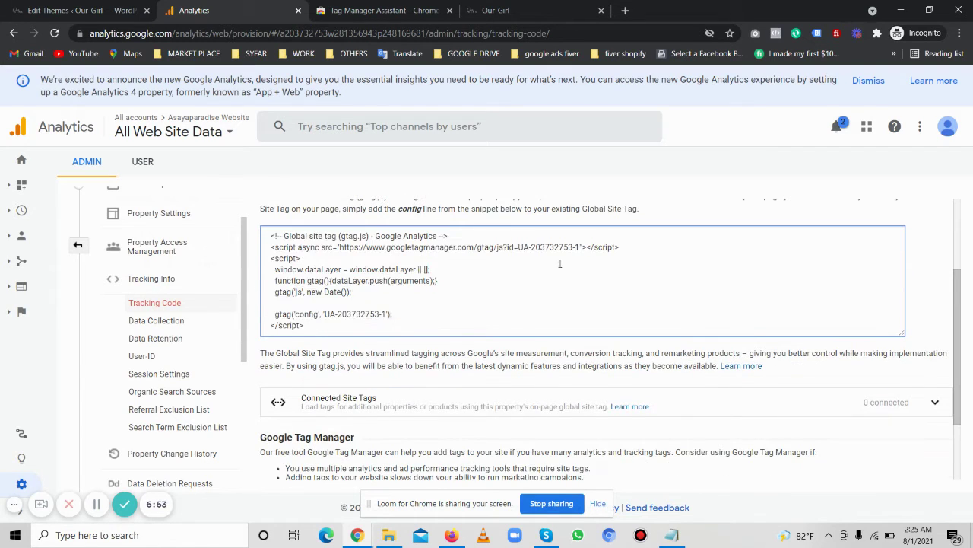
{"action": "left_click_drag", "start_coordinate": [517, 247], "coordinate": [583, 249]}
{"action": "left_click_drag", "start_coordinate": [584, 353], "coordinate": [577, 352]}
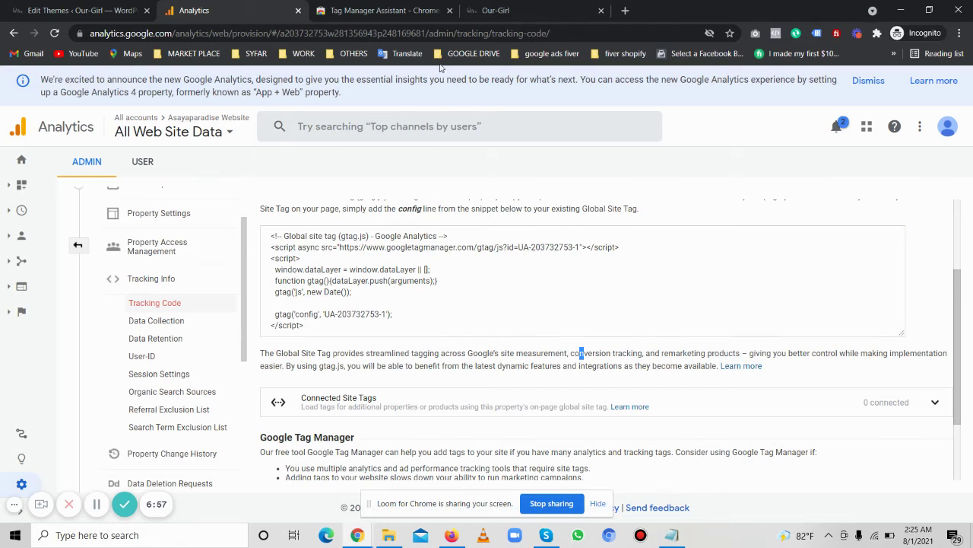
{"action": "left_click", "coordinate": [487, 12]}
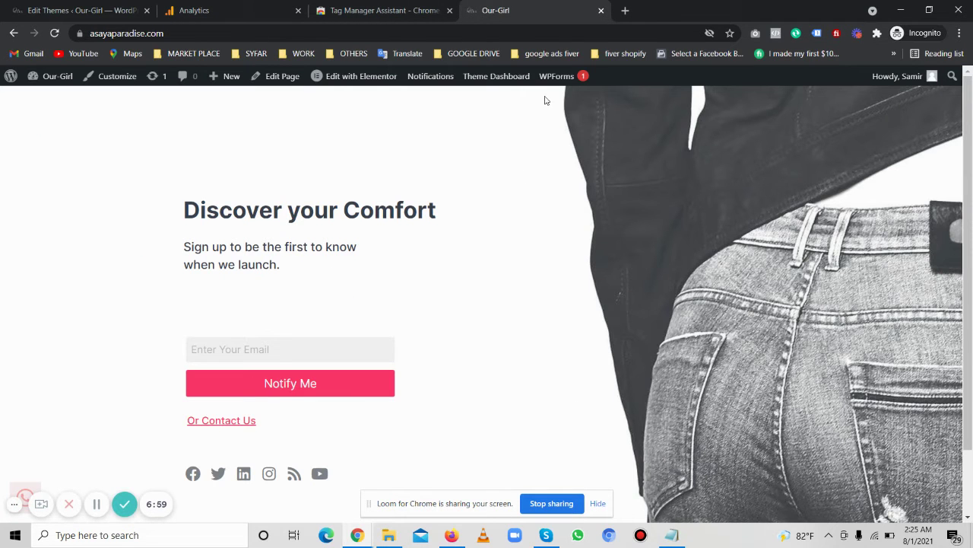
- Reload the site's front page and check its tag analysis result again in Tag Assistant Legacy
{"action": "mouse_move", "coordinate": [556, 84]}
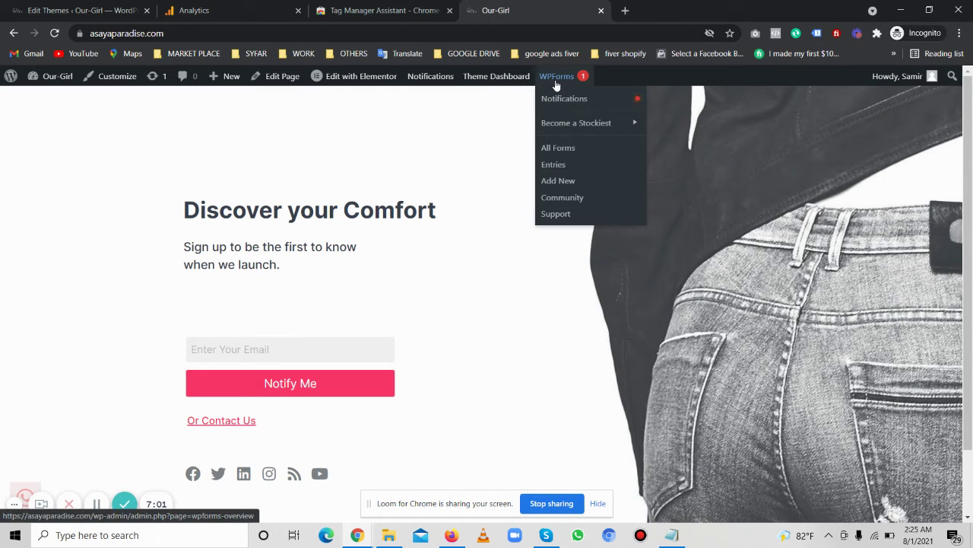
{"action": "key", "text": "F5"}
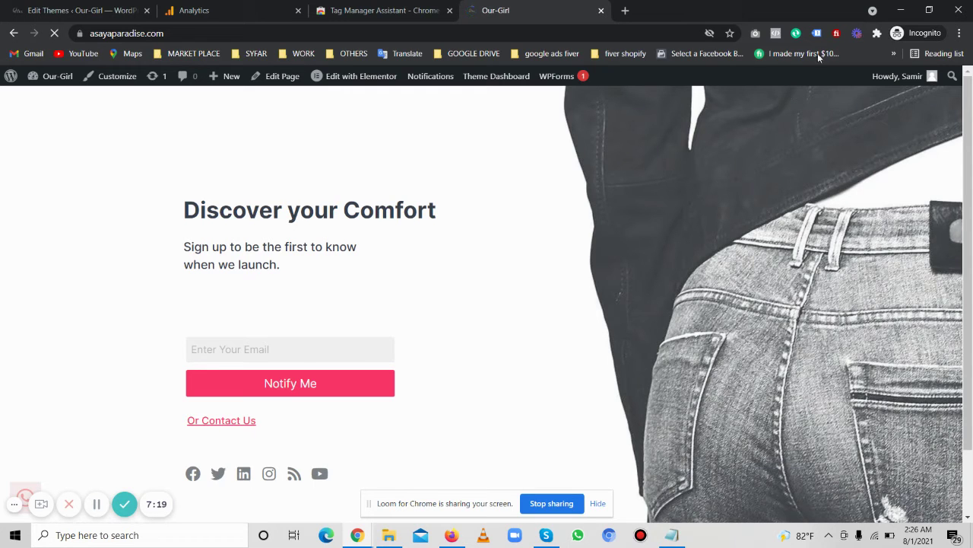
{"action": "left_click", "coordinate": [816, 34]}
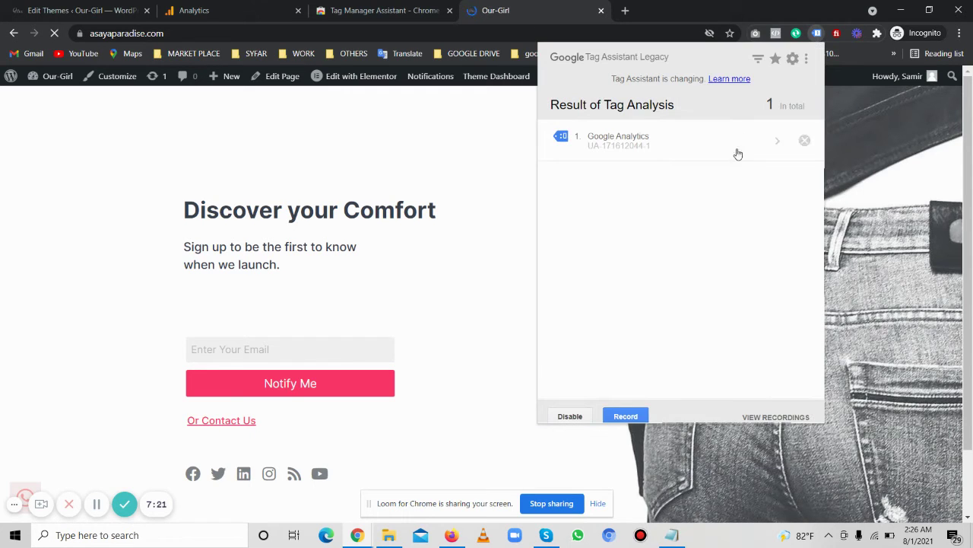
{"action": "left_click", "coordinate": [430, 188]}
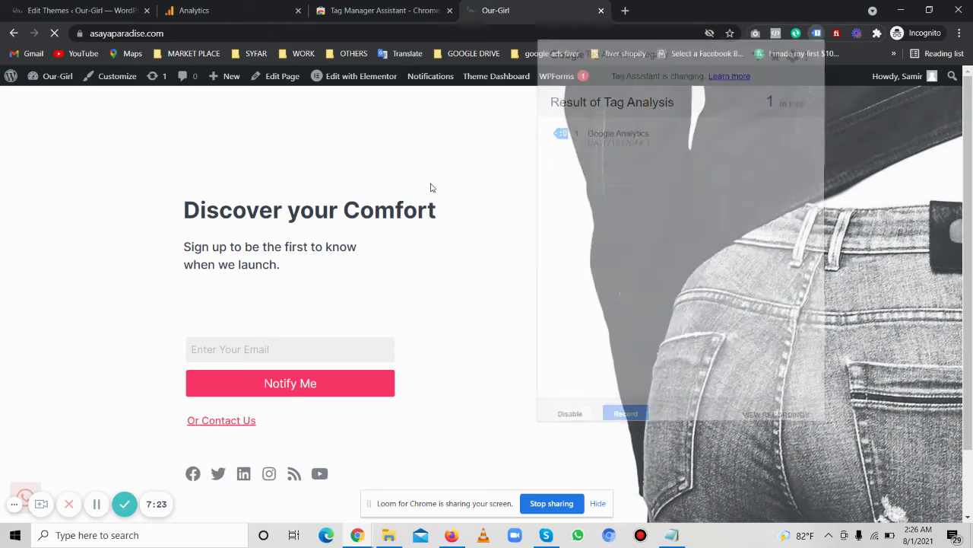
{"action": "left_click", "coordinate": [86, 6]}
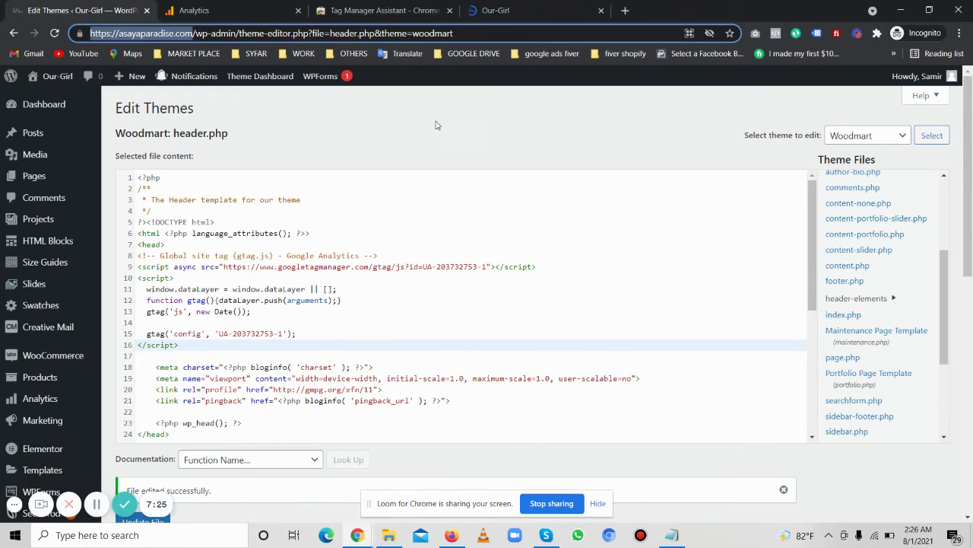
{"action": "mouse_move", "coordinate": [338, 79]}
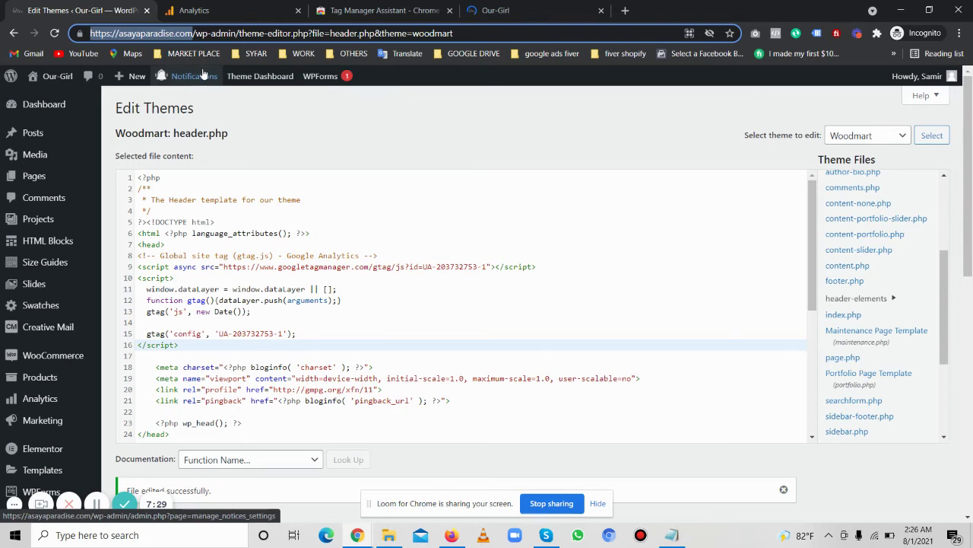
{"action": "scroll", "coordinate": [43, 289], "scroll_direction": "down", "scroll_amount": 5}
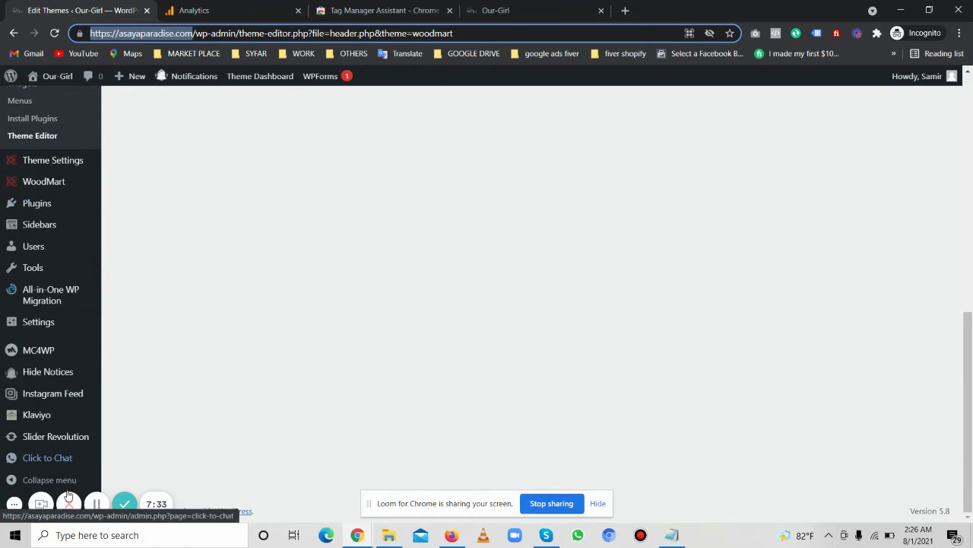
{"action": "scroll", "coordinate": [372, 341], "scroll_direction": "up", "scroll_amount": 6}
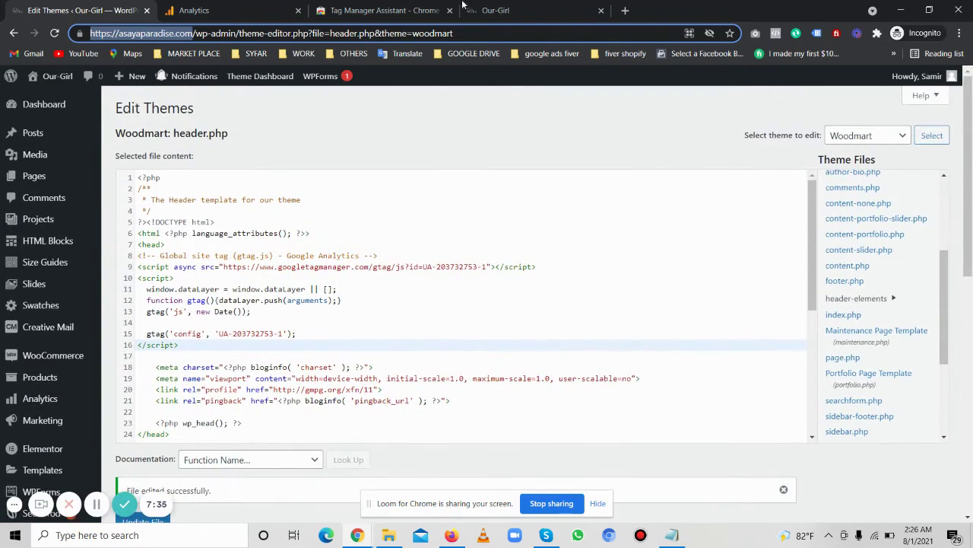
- Copy the front page address asayaparadise.com and load it in a new tab of the regular, non-incognito Chrome window
{"action": "left_click", "coordinate": [465, 9]}
{"action": "left_click", "coordinate": [346, 33]}
{"action": "key", "text": "ctrl+c"}
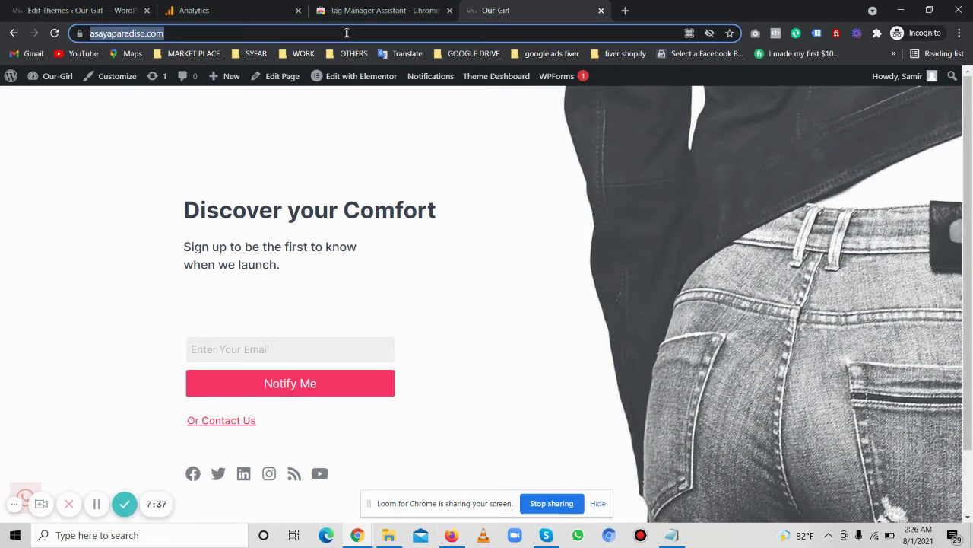
{"action": "left_click", "coordinate": [608, 535]}
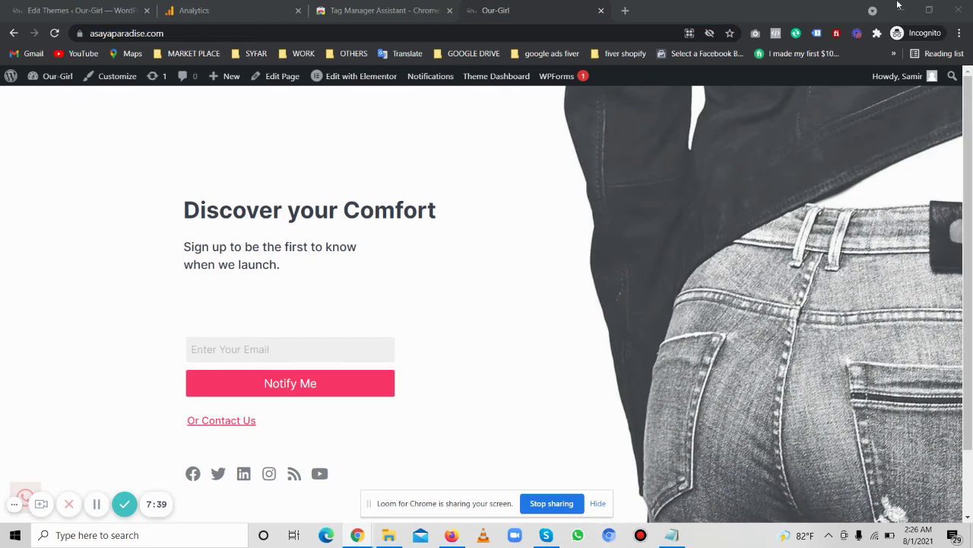
{"action": "left_click", "coordinate": [901, 9]}
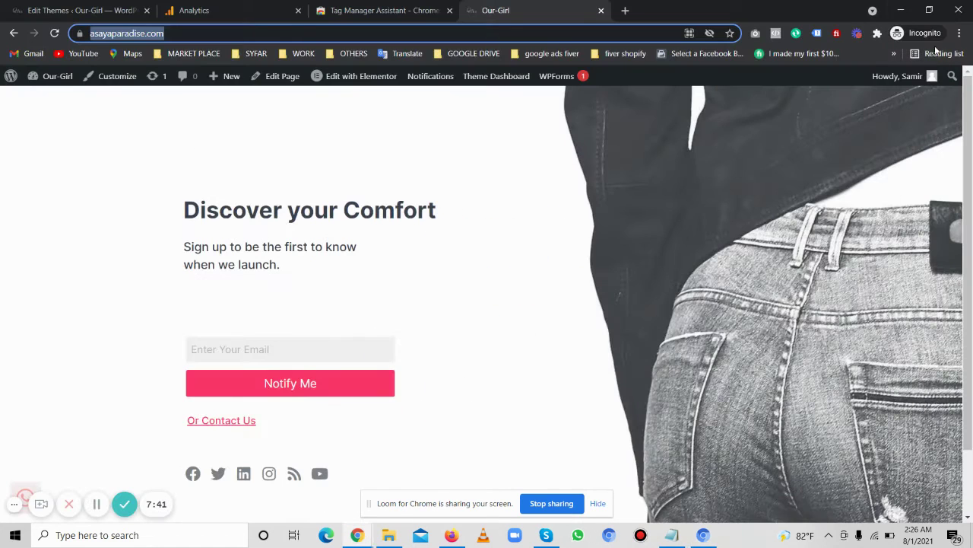
{"action": "mouse_move", "coordinate": [357, 535]}
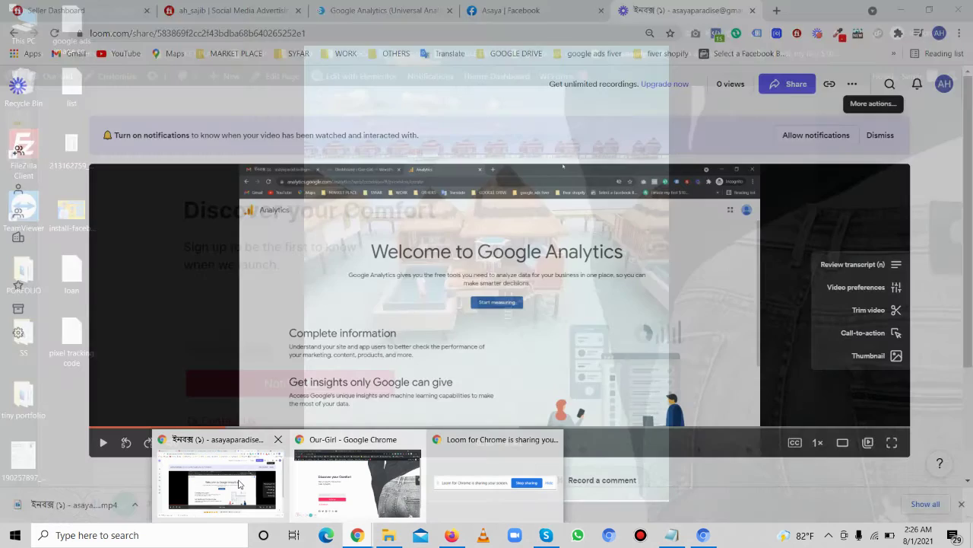
{"action": "left_click", "coordinate": [228, 486]}
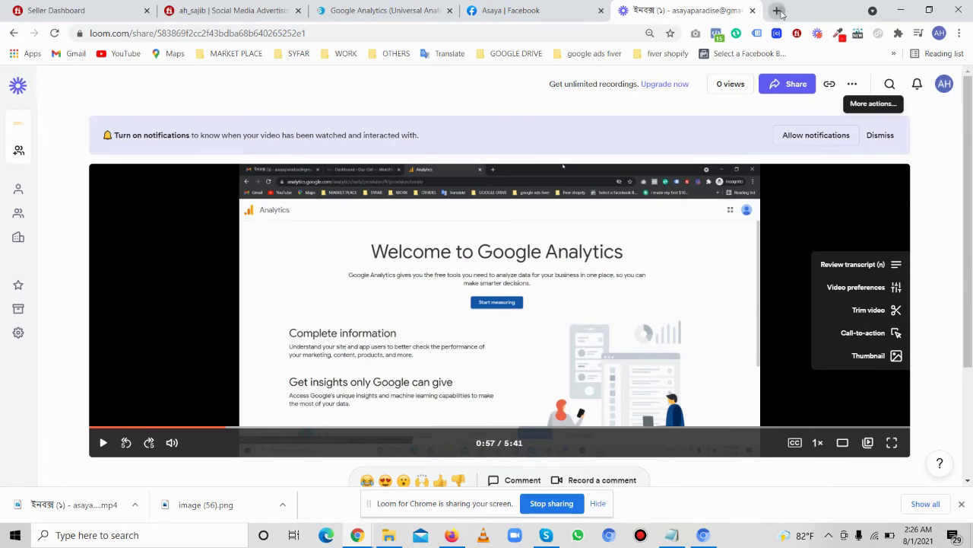
{"action": "left_click", "coordinate": [776, 10]}
{"action": "key", "text": "ctrl+v"}
{"action": "key", "text": "Return"}
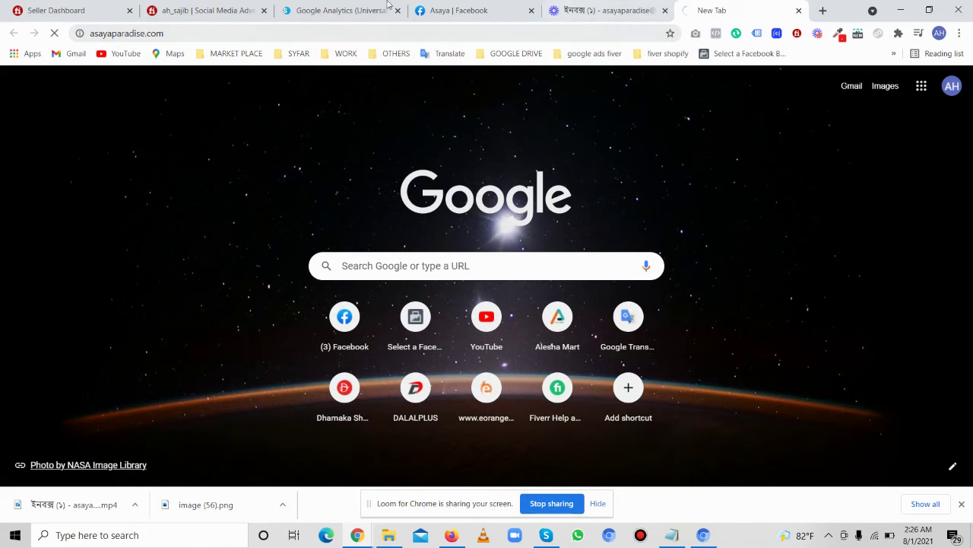
{"action": "left_click", "coordinate": [264, 10]}
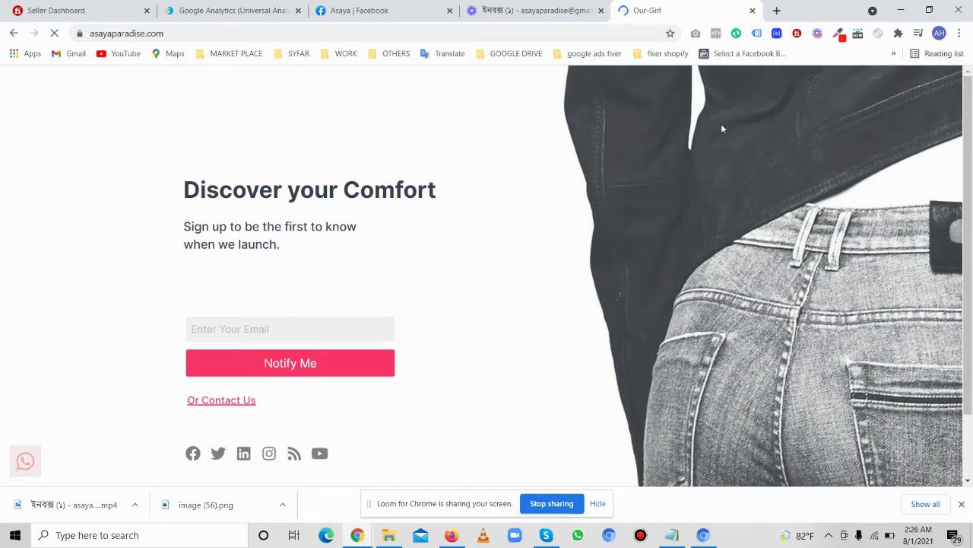
- Enable Tag Assistant Legacy for the front page in the regular window, reload the page and open the tag analysis result
{"action": "left_click", "coordinate": [757, 33]}
{"action": "left_click", "coordinate": [515, 176]}
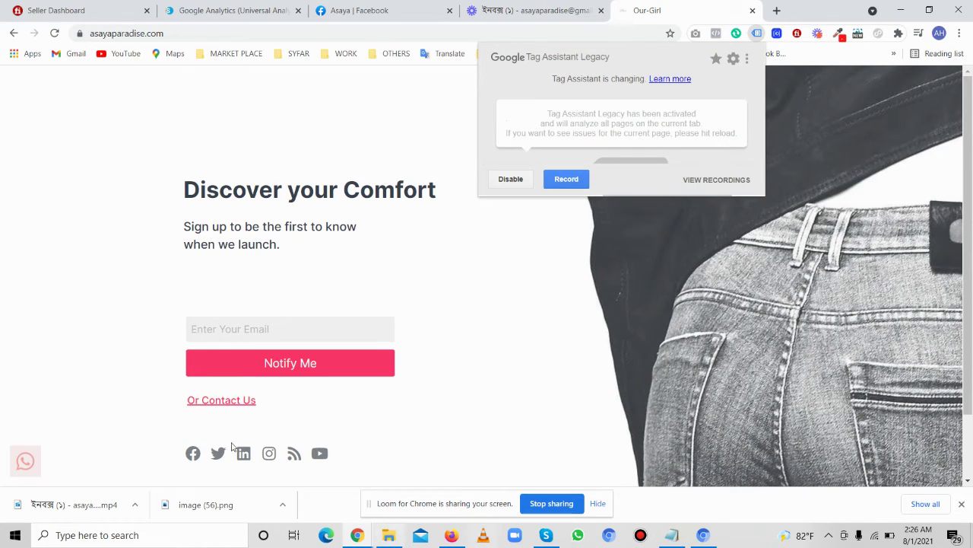
{"action": "left_click", "coordinate": [271, 33]}
{"action": "key", "text": "Return"}
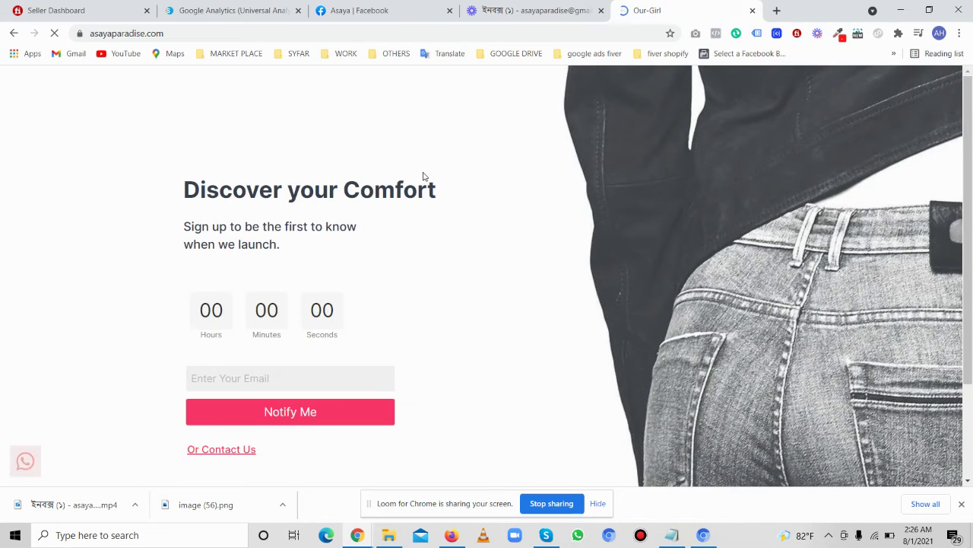
{"action": "left_click", "coordinate": [757, 34]}
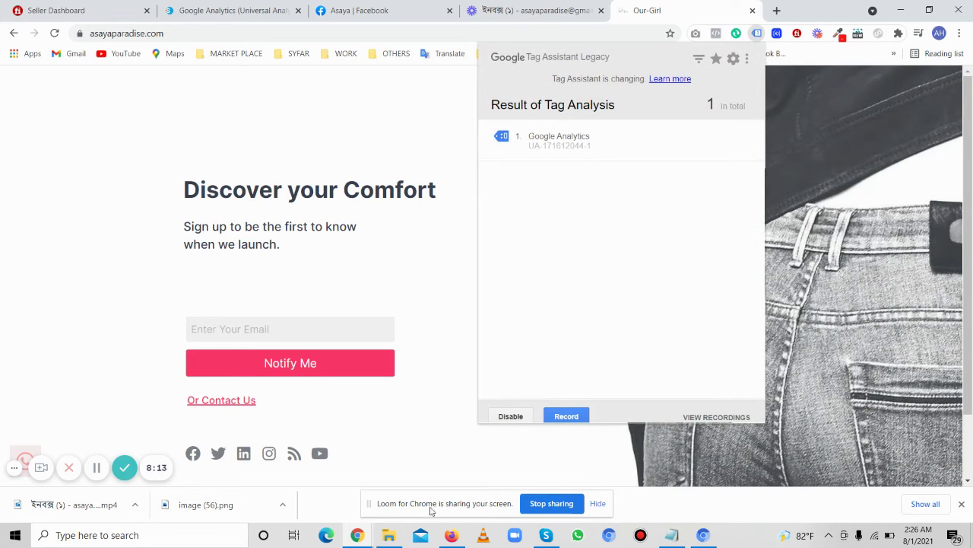
- Return to the WordPress admin in the incognito window and open the list of installed plugins
{"action": "mouse_move", "coordinate": [361, 536]}
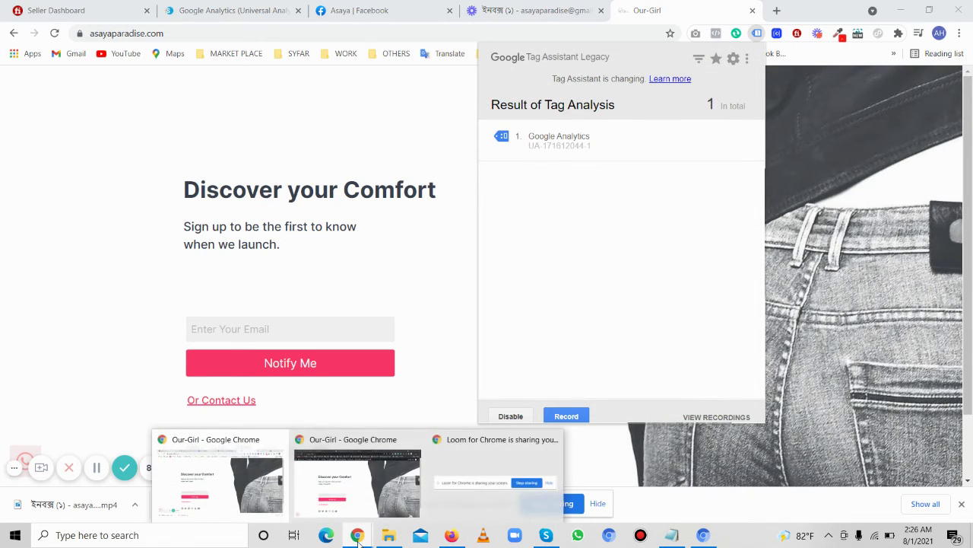
{"action": "left_click", "coordinate": [361, 479]}
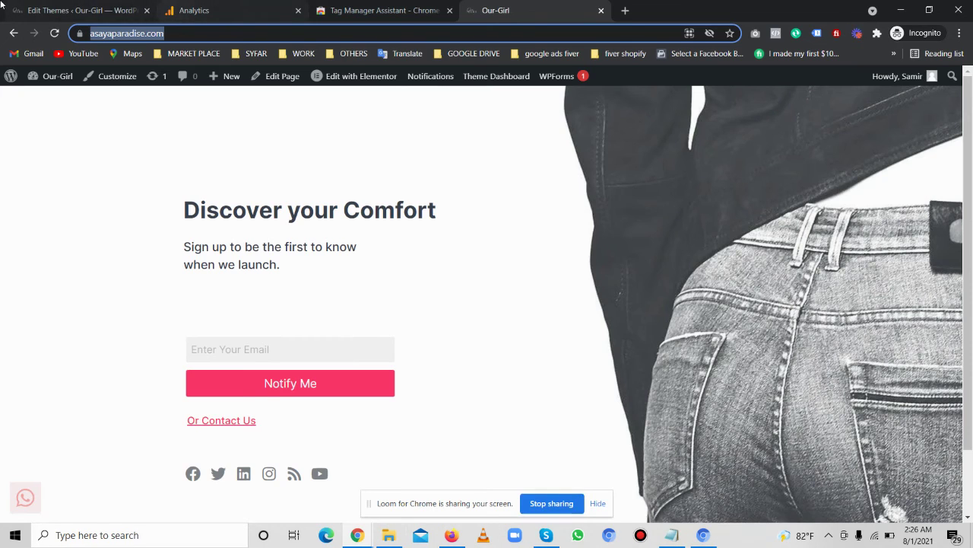
{"action": "left_click", "coordinate": [69, 7]}
{"action": "scroll", "coordinate": [59, 380], "scroll_direction": "down", "scroll_amount": 3}
{"action": "scroll", "coordinate": [59, 390], "scroll_direction": "down", "scroll_amount": 1}
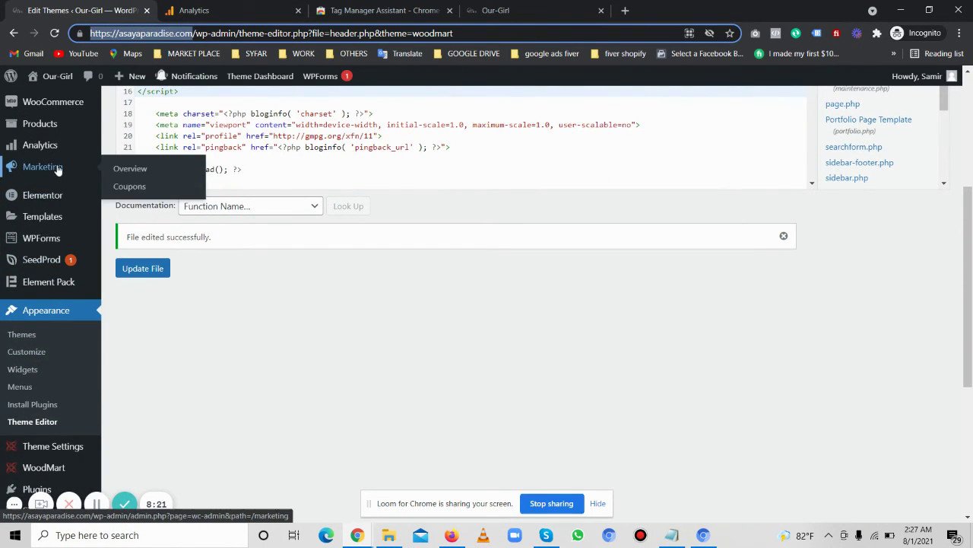
{"action": "scroll", "coordinate": [64, 152], "scroll_direction": "up", "scroll_amount": 2}
{"action": "scroll", "coordinate": [65, 218], "scroll_direction": "down", "scroll_amount": 4}
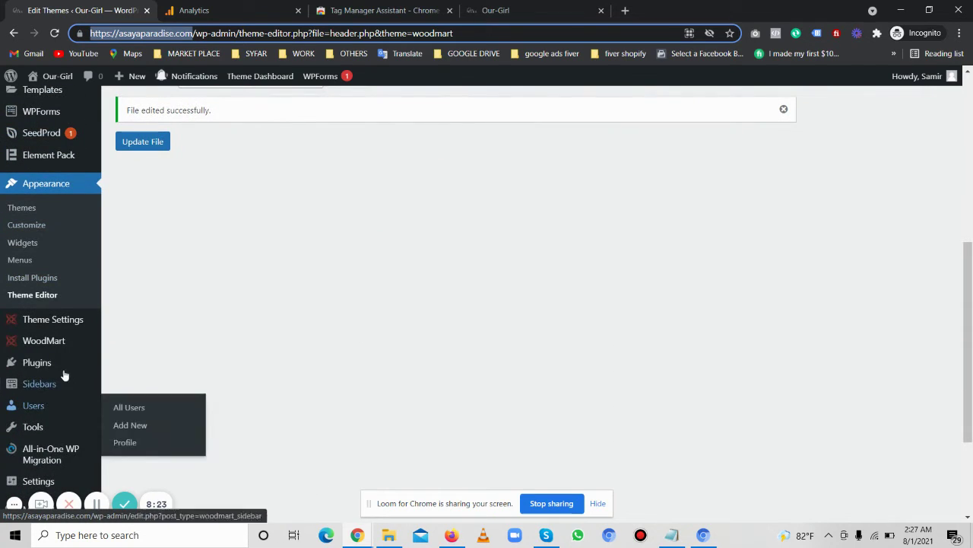
{"action": "left_click", "coordinate": [133, 367]}
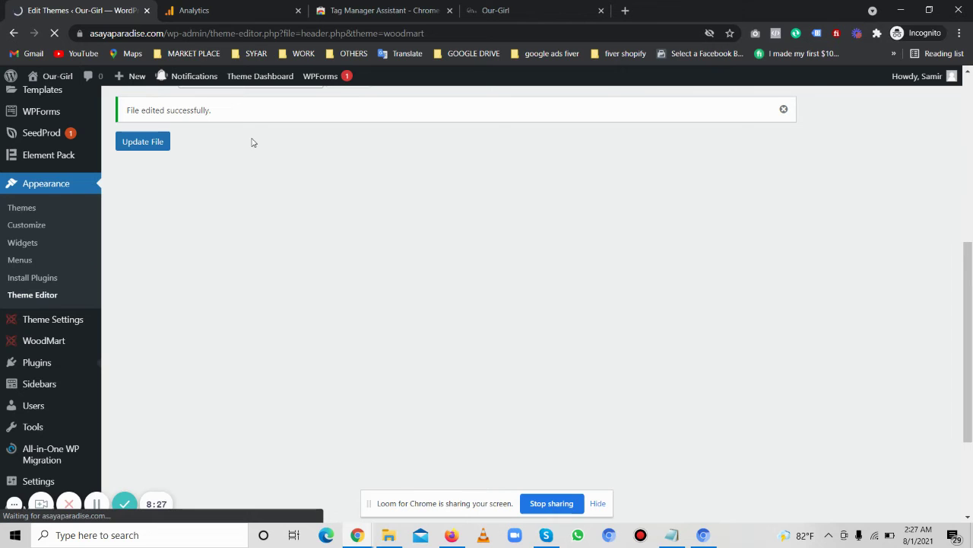
{"action": "scroll", "coordinate": [282, 212], "scroll_direction": "up", "scroll_amount": 5}
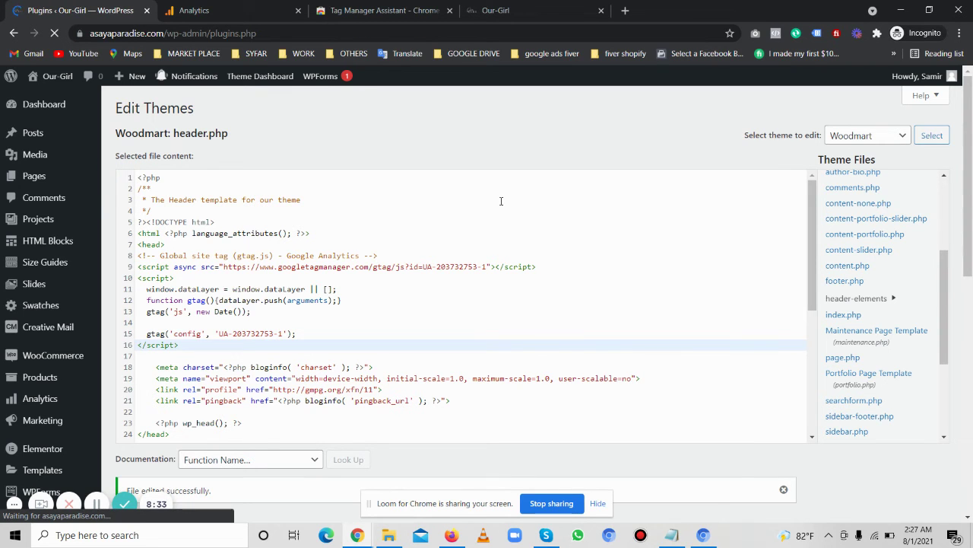
- Find the SeedProd Pro coming-soon plugin among the installed plugins and deactivate it
{"action": "scroll", "coordinate": [350, 225], "scroll_direction": "down", "scroll_amount": 3}
{"action": "scroll", "coordinate": [350, 225], "scroll_direction": "down", "scroll_amount": 6}
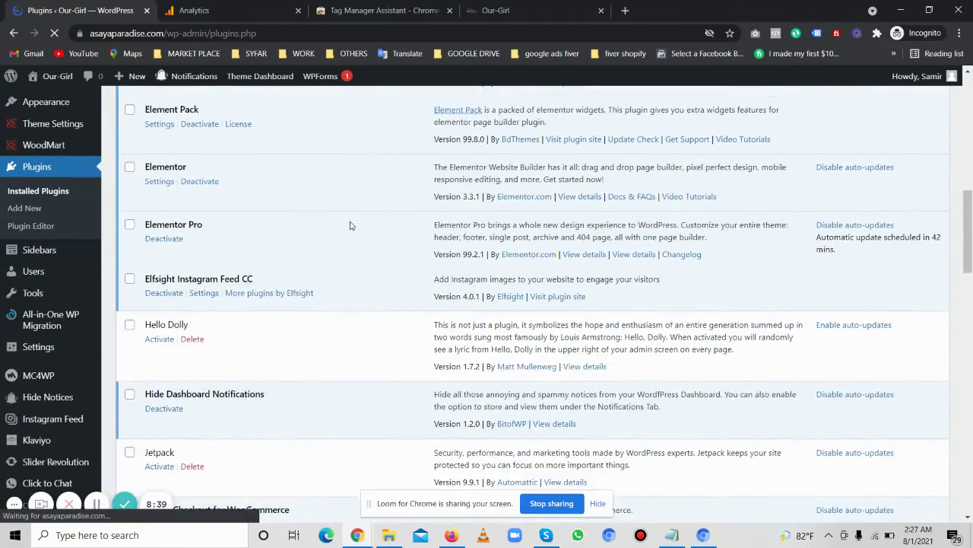
{"action": "scroll", "coordinate": [351, 226], "scroll_direction": "down", "scroll_amount": 5}
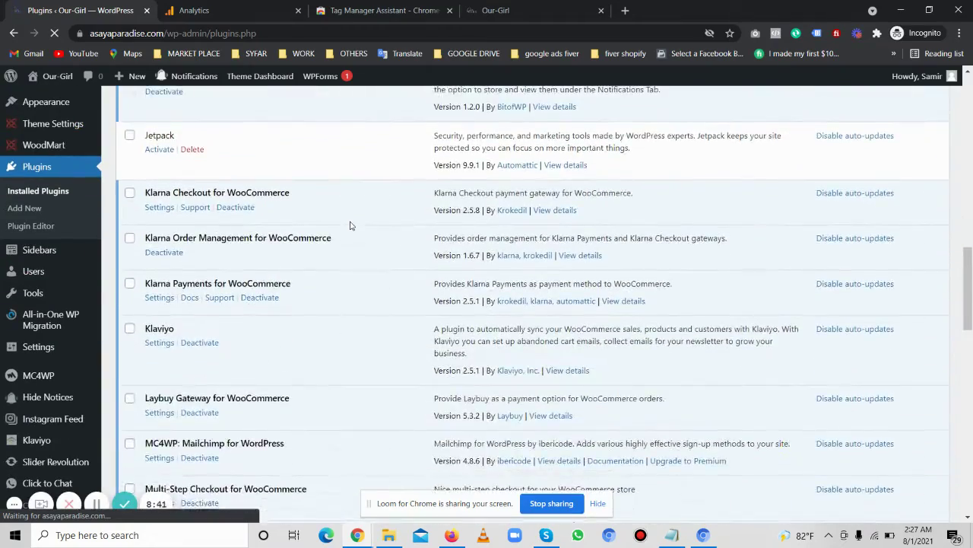
{"action": "scroll", "coordinate": [350, 225], "scroll_direction": "down", "scroll_amount": 6}
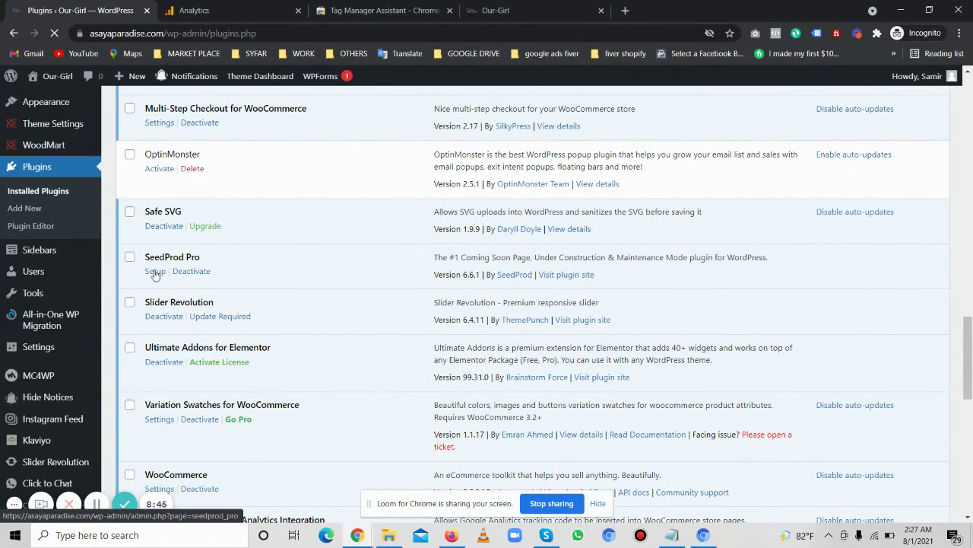
{"action": "left_click", "coordinate": [191, 272]}
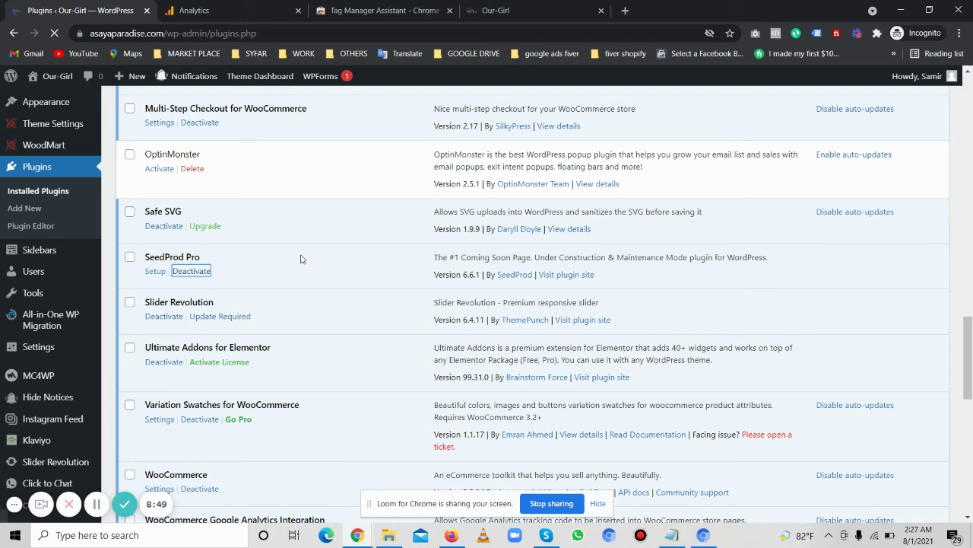
{"action": "scroll", "coordinate": [300, 258], "scroll_direction": "down", "scroll_amount": 3}
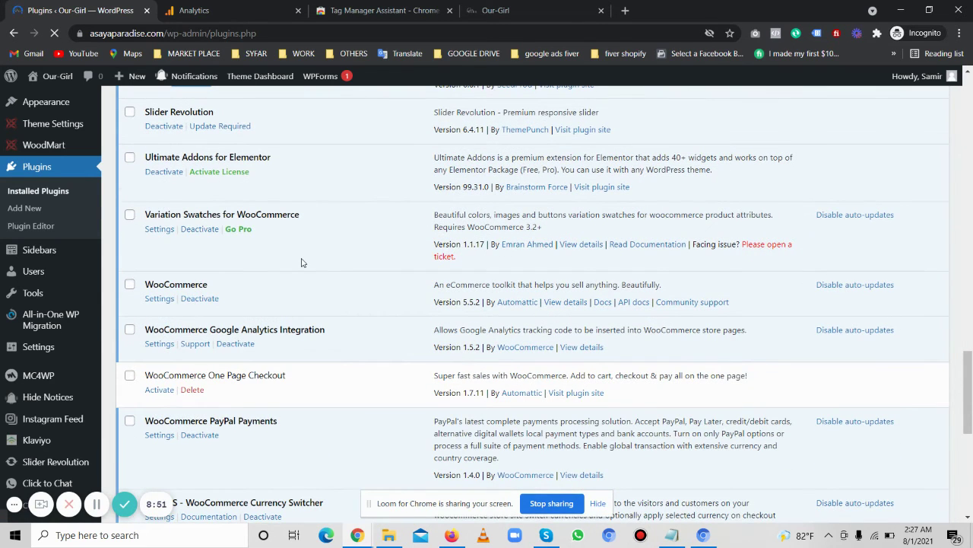
{"action": "scroll", "coordinate": [301, 262], "scroll_direction": "up", "scroll_amount": 5}
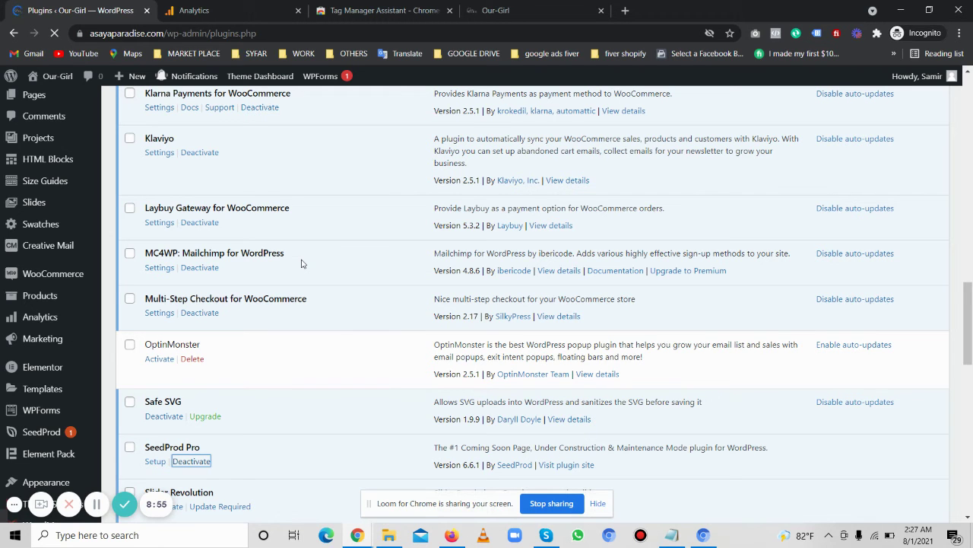
{"action": "scroll", "coordinate": [301, 263], "scroll_direction": "down", "scroll_amount": 2}
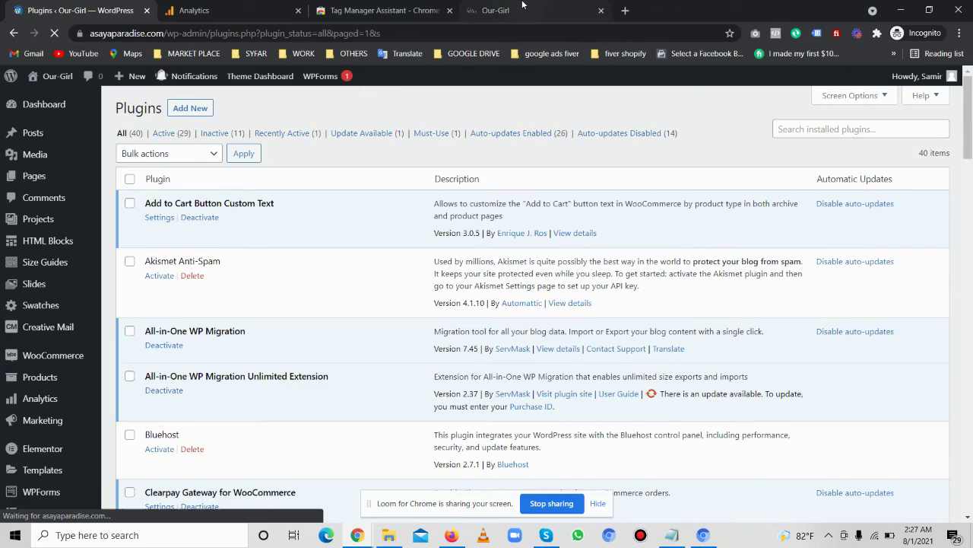
- Reload the site's front page in its own tab and look through the page down to the footer
{"action": "left_click", "coordinate": [502, 9]}
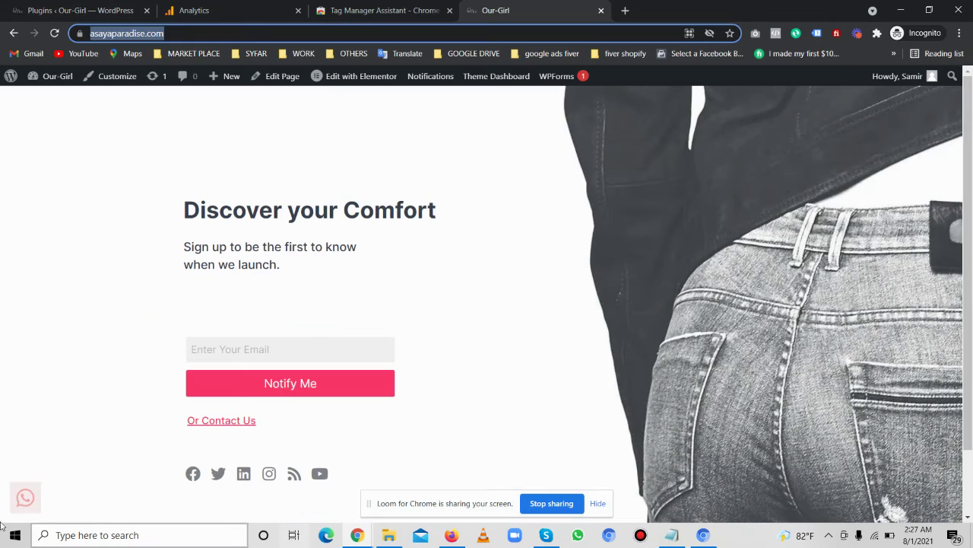
{"action": "key", "text": "Return"}
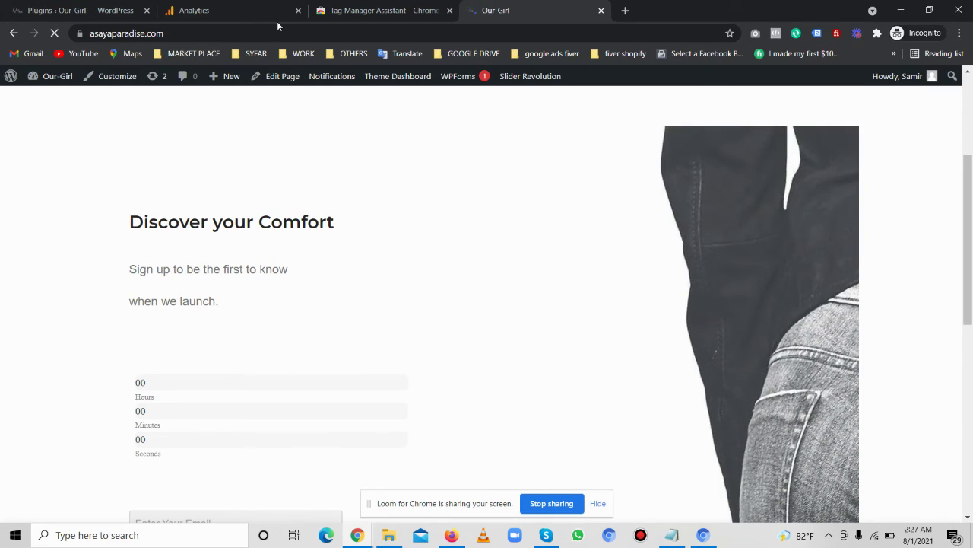
{"action": "scroll", "coordinate": [308, 229], "scroll_direction": "down", "scroll_amount": 10}
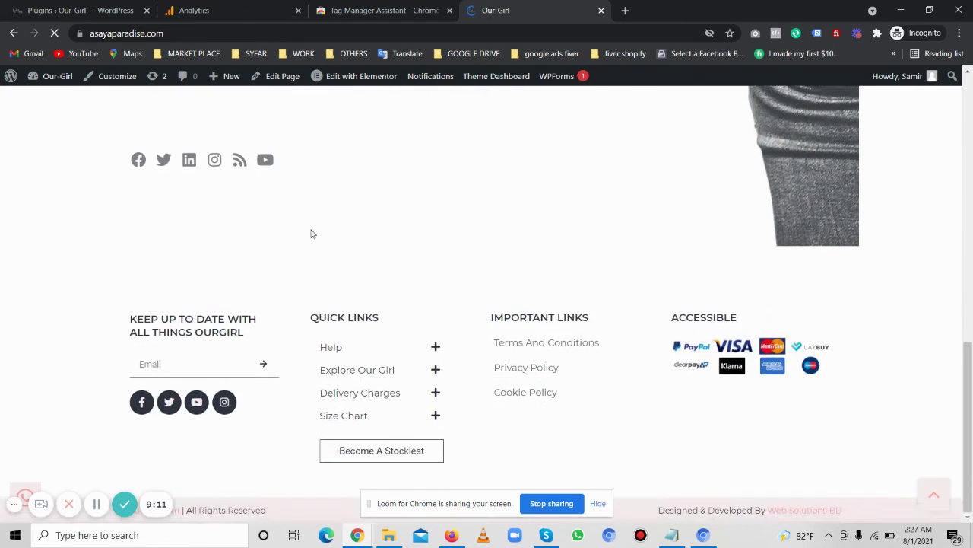
{"action": "scroll", "coordinate": [419, 252], "scroll_direction": "up", "scroll_amount": 10}
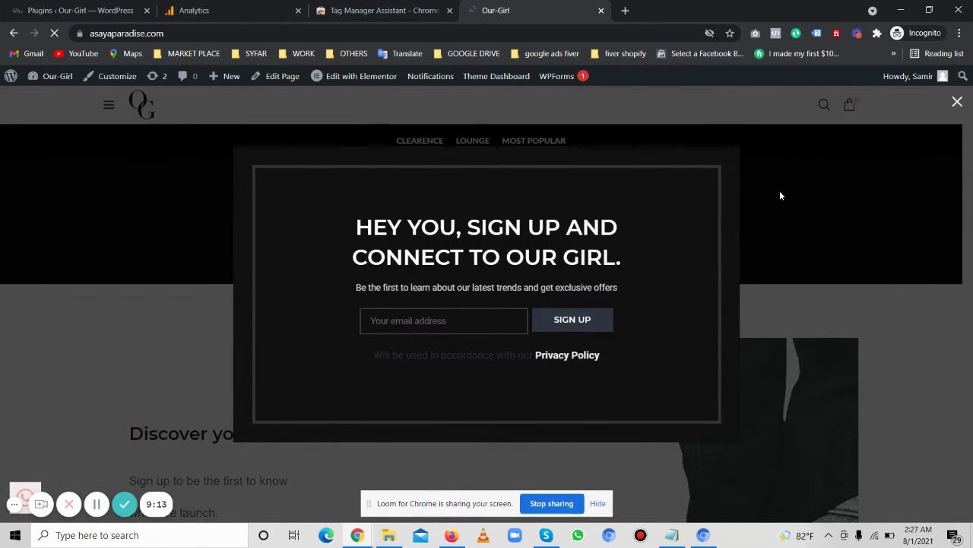
- Dismiss the sign-up popup on the site's front page and open the Tag Assistant Legacy analysis result
{"action": "left_click", "coordinate": [957, 101]}
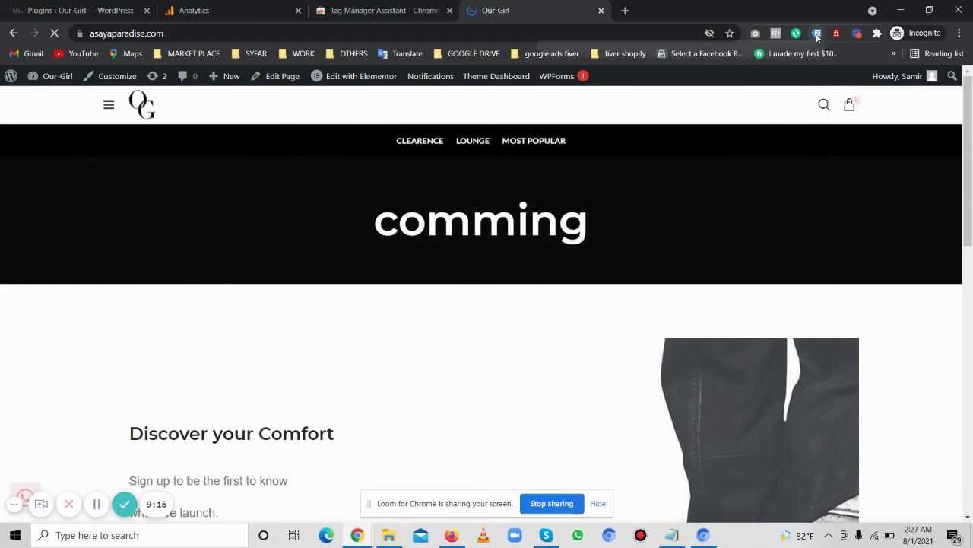
{"action": "left_click", "coordinate": [817, 33]}
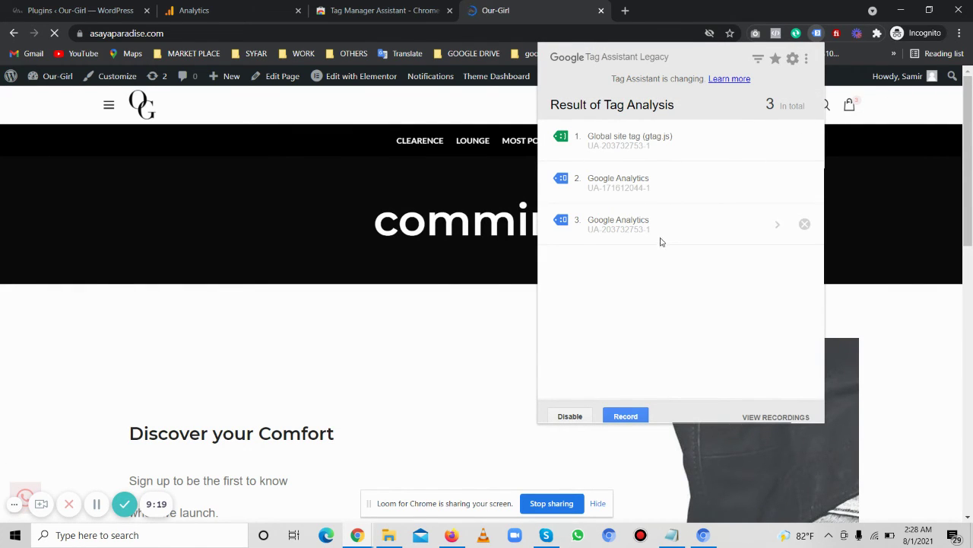
- Switch to Google Analytics and look up the property's tracking ID above the Global Site Tag code to compare it with the detected tags
{"action": "left_click", "coordinate": [357, 8]}
{"action": "left_click", "coordinate": [194, 10]}
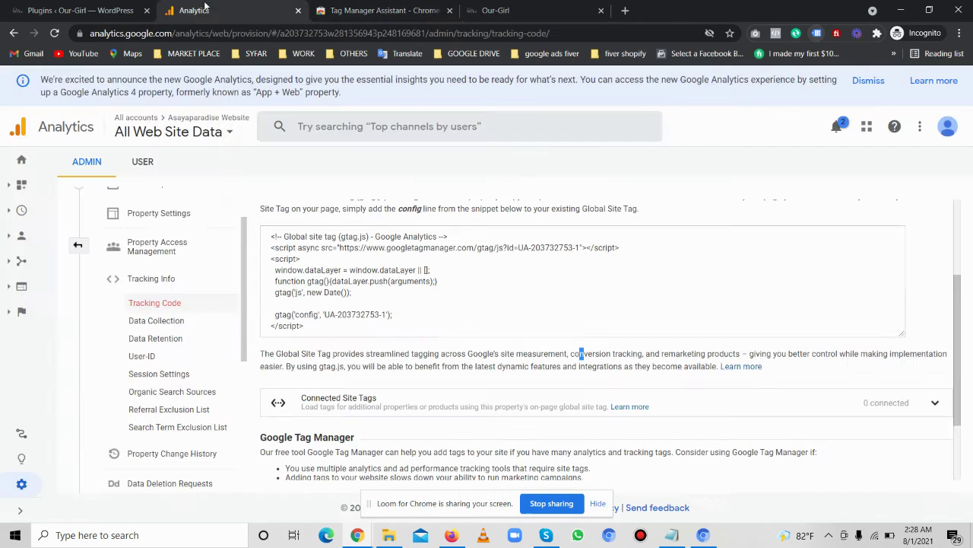
{"action": "scroll", "coordinate": [598, 318], "scroll_direction": "up", "scroll_amount": 1}
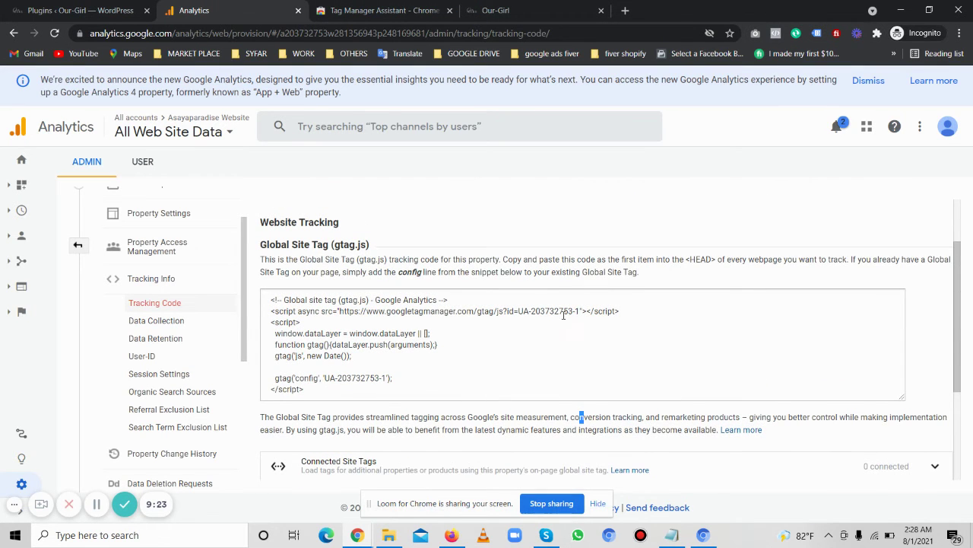
{"action": "left_click", "coordinate": [563, 314]}
{"action": "scroll", "coordinate": [444, 266], "scroll_direction": "up", "scroll_amount": 1}
{"action": "left_click_drag", "start_coordinate": [330, 229], "coordinate": [354, 236]}
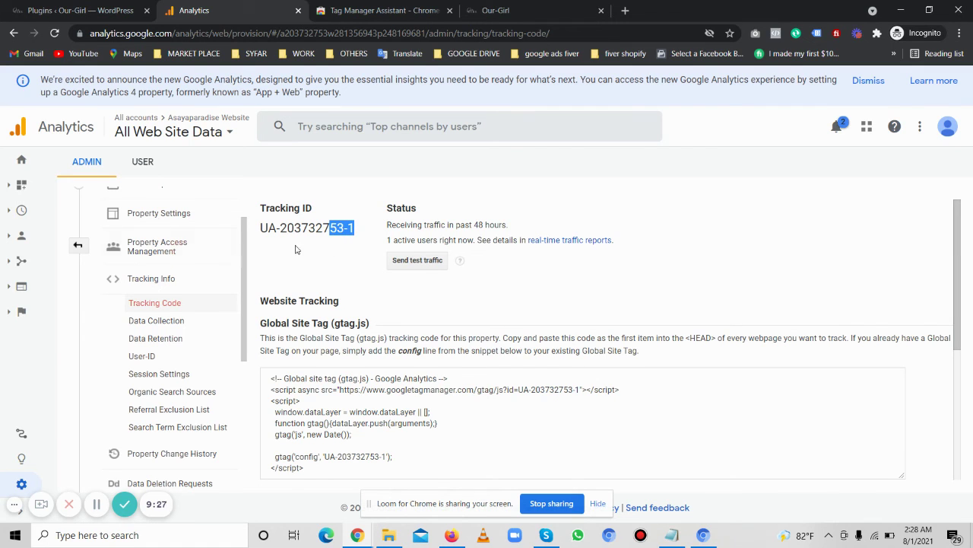
- Return to the site's front page, reopen the Tag Assistant Legacy result and open the details of the third tag, Google Analytics
{"action": "left_click", "coordinate": [517, 10]}
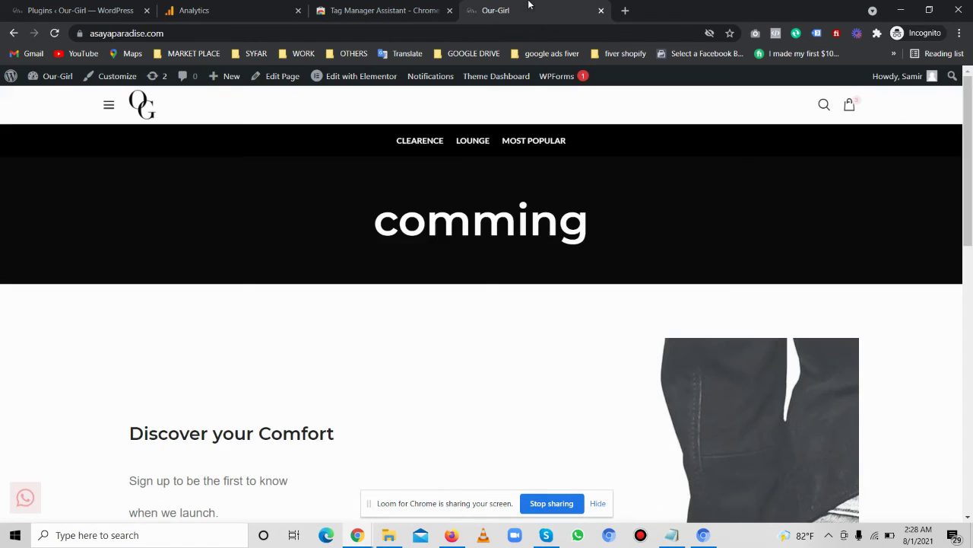
{"action": "left_click", "coordinate": [816, 34]}
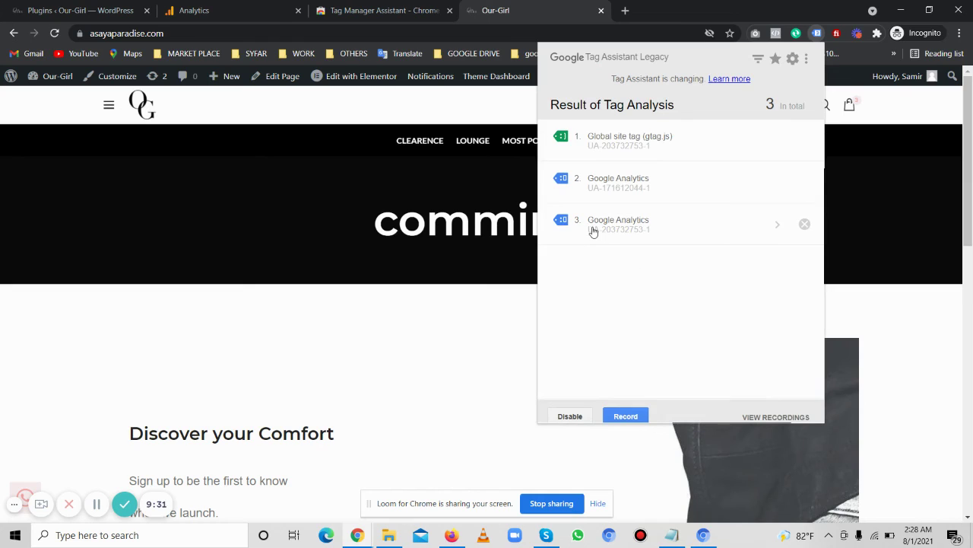
{"action": "left_click_drag", "start_coordinate": [591, 226], "coordinate": [664, 224]}
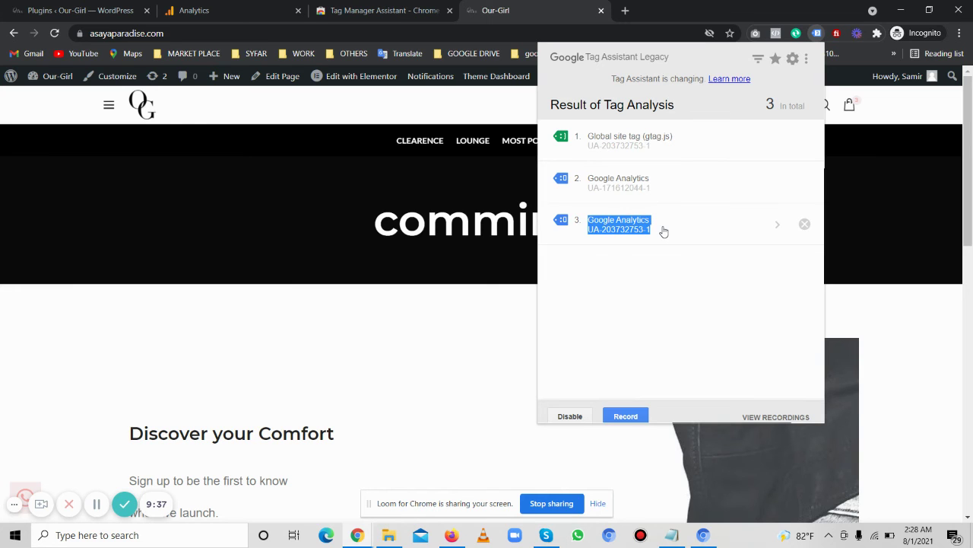
{"action": "left_click", "coordinate": [664, 232]}
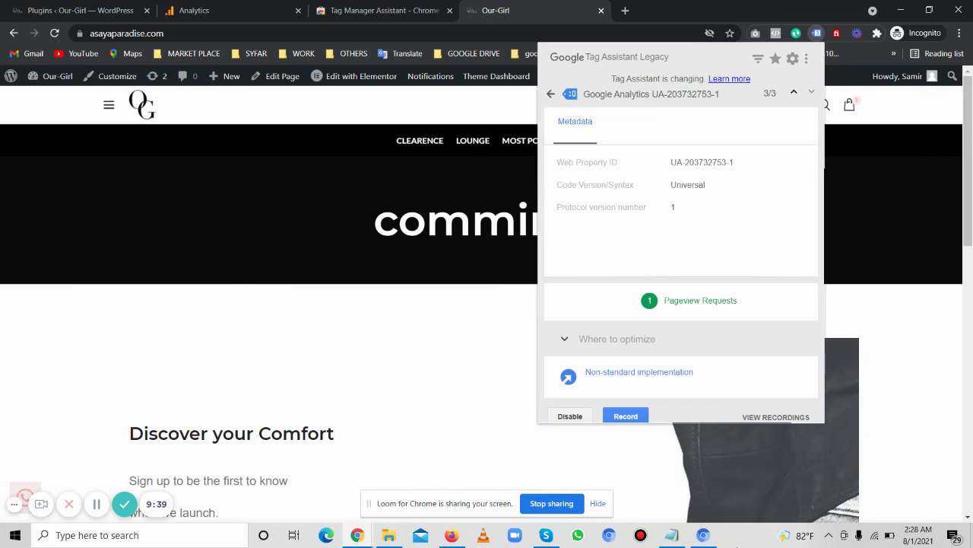
- Return to Google Analytics and leave the Tracking Code page for the Admin overview of account, property and view
{"action": "left_click", "coordinate": [76, 11]}
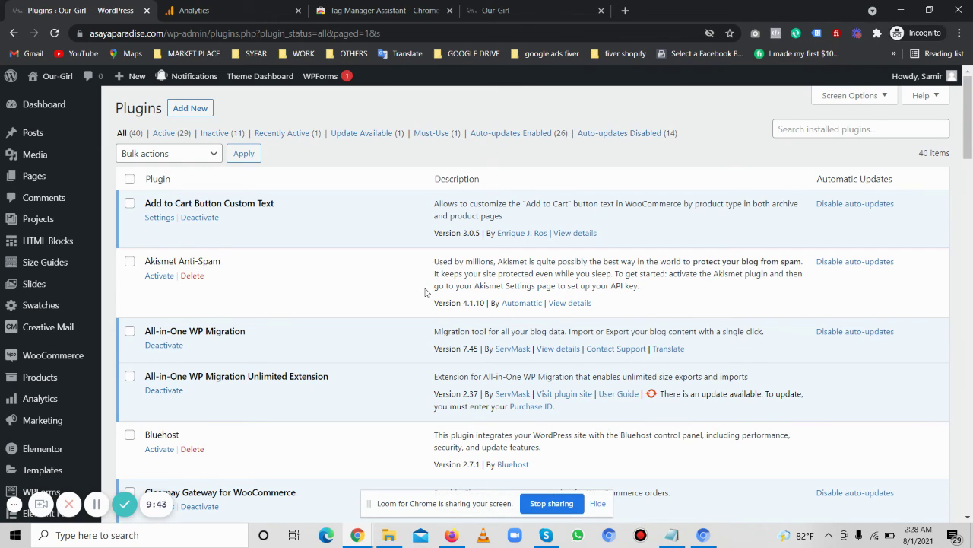
{"action": "left_click", "coordinate": [229, 11]}
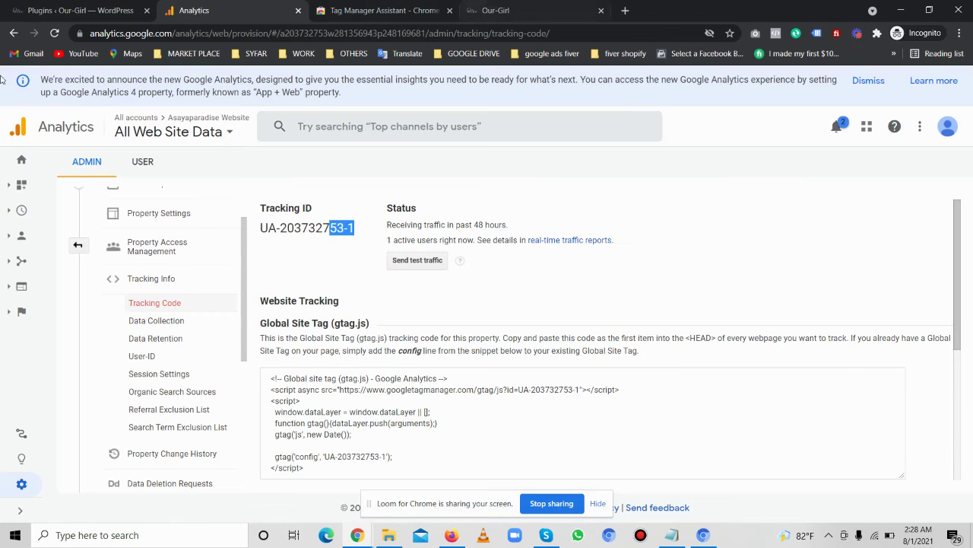
{"action": "scroll", "coordinate": [220, 224], "scroll_direction": "up", "scroll_amount": 2}
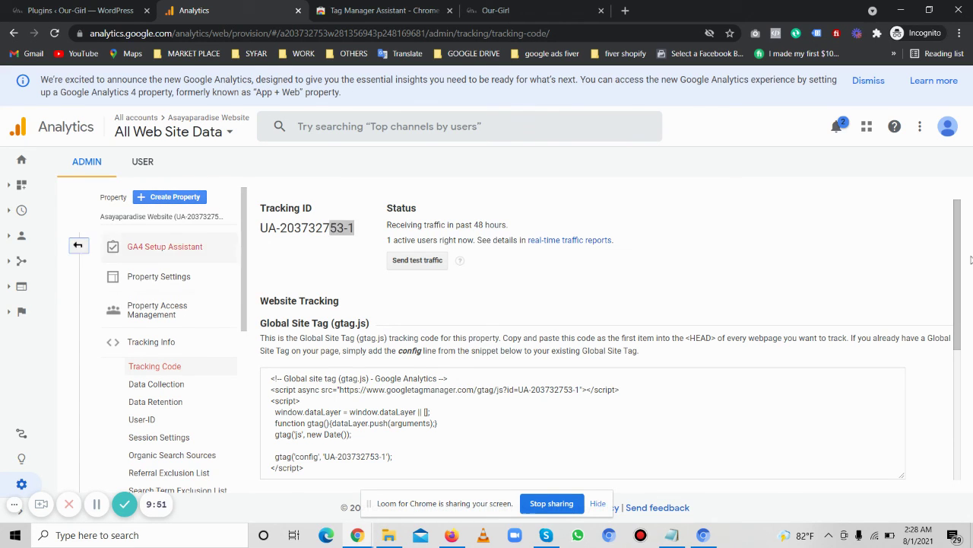
{"action": "left_click", "coordinate": [77, 244]}
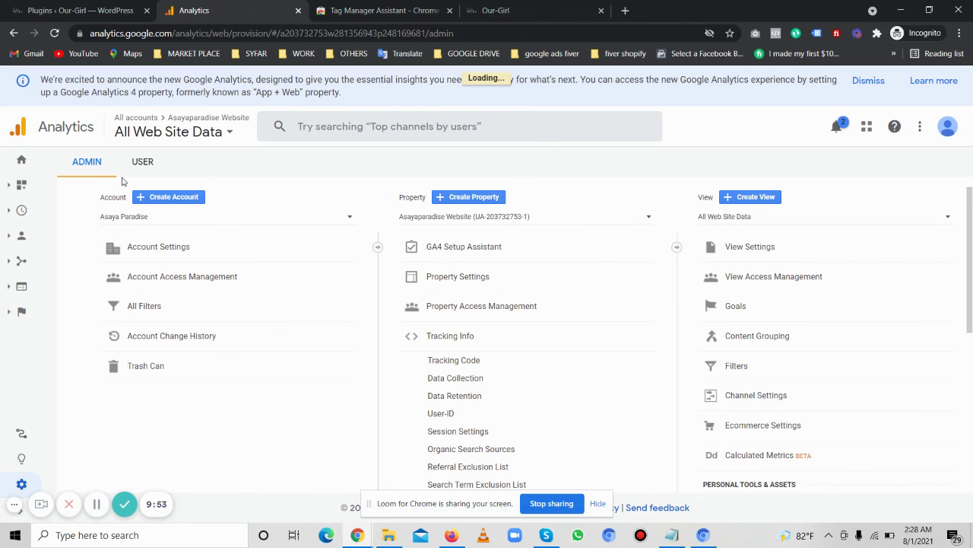